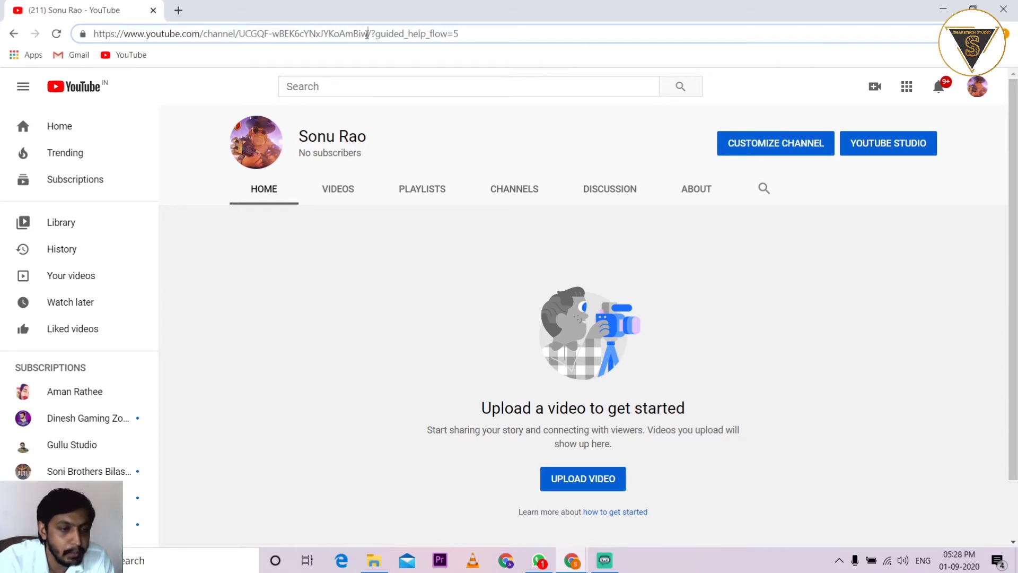
Copy the channel's web address from the address bar
left_click_drag(367, 33, 93, 34)
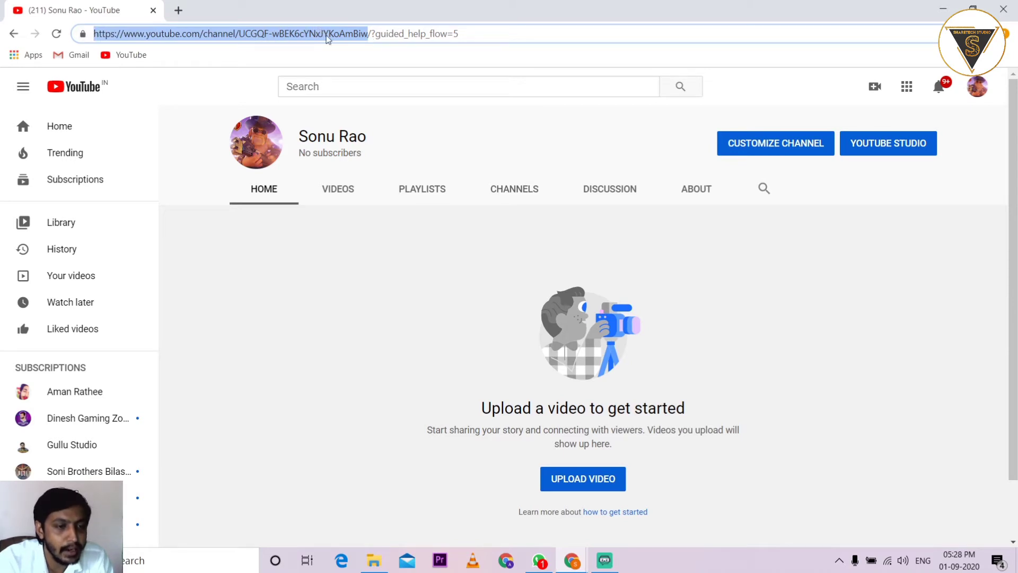
right_click(325, 36)
left_click(352, 104)
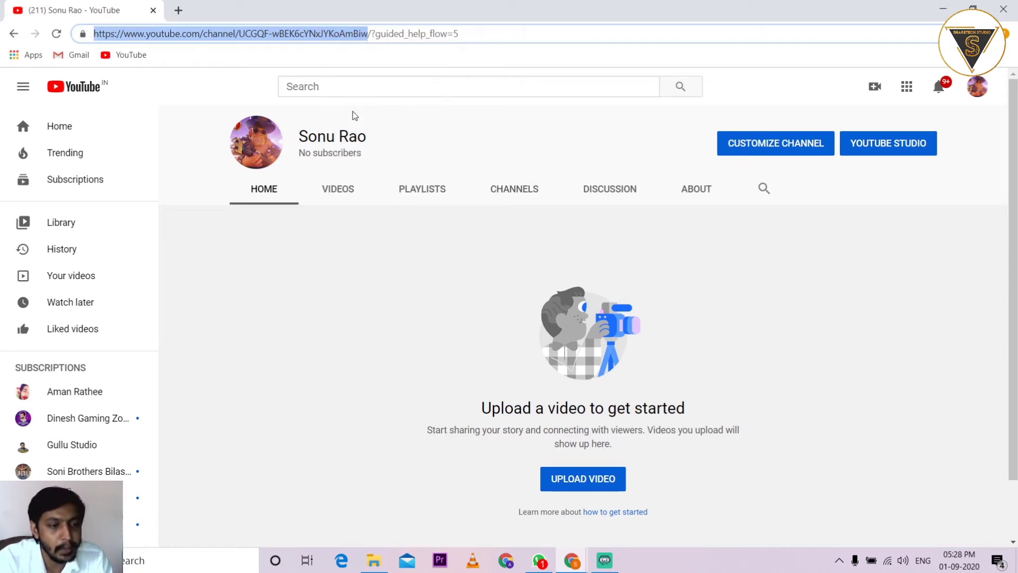
left_click(365, 268)
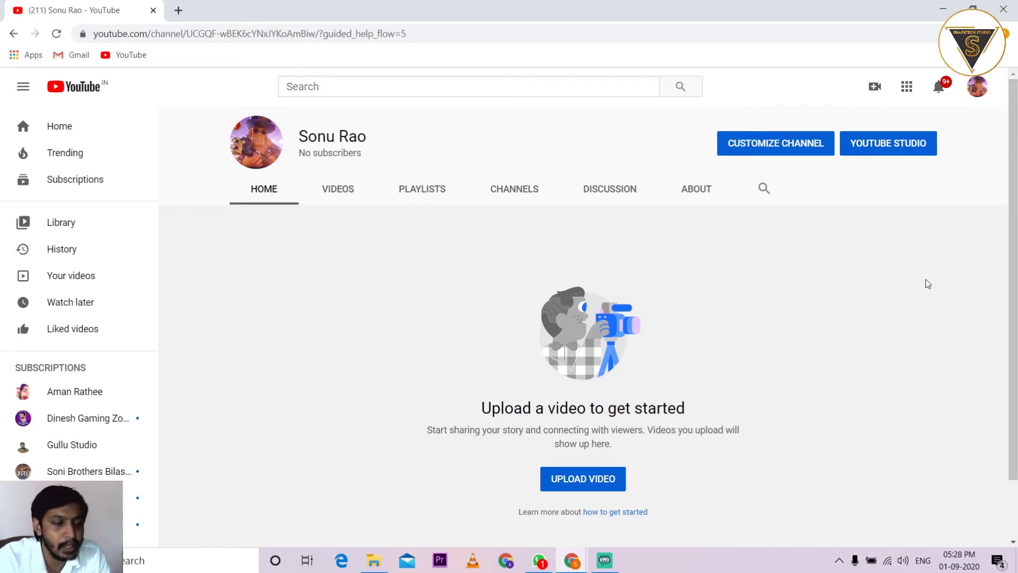
Bring up the Create menu for a new video or post
scroll(788, 334, "down", 1)
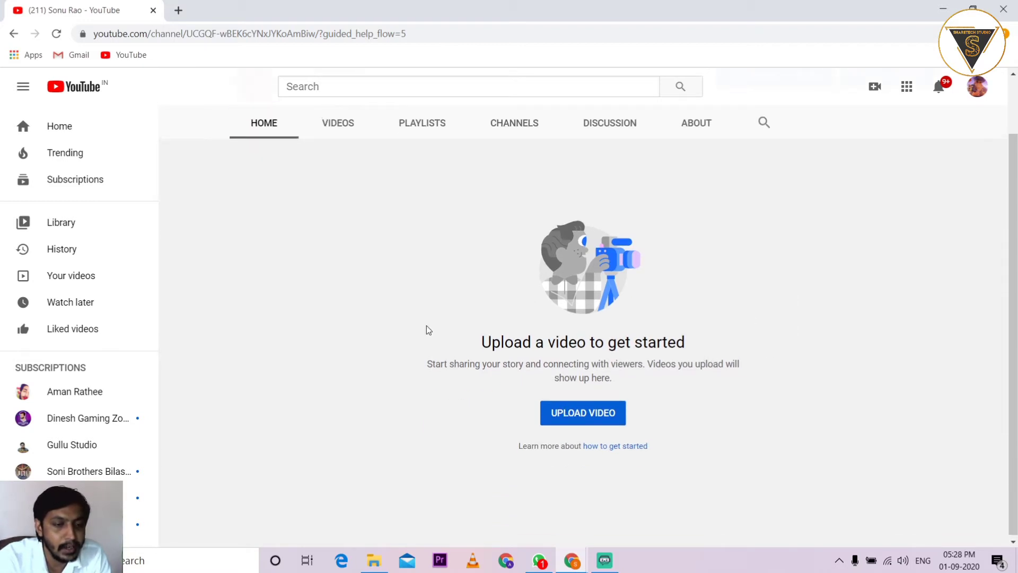
scroll(427, 330, "up", 1)
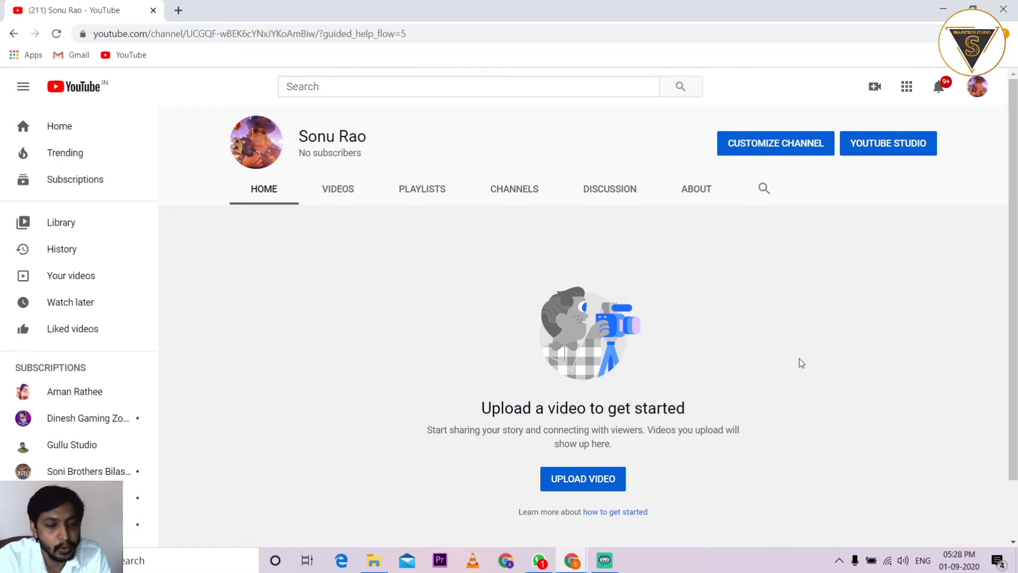
left_click(873, 91)
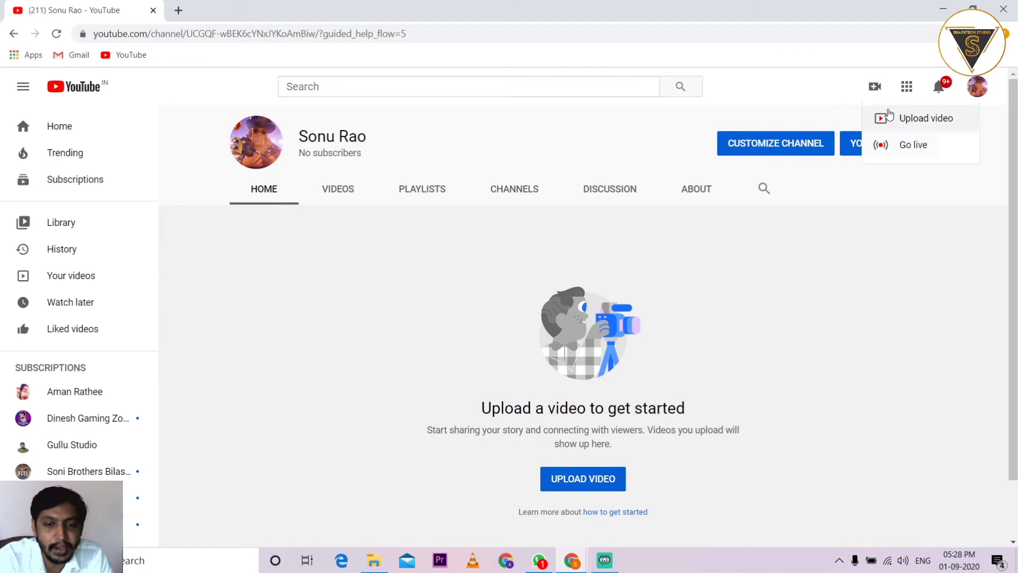
Choose Upload video, dismiss the Studio welcome tour, and open the file picker
left_click(922, 122)
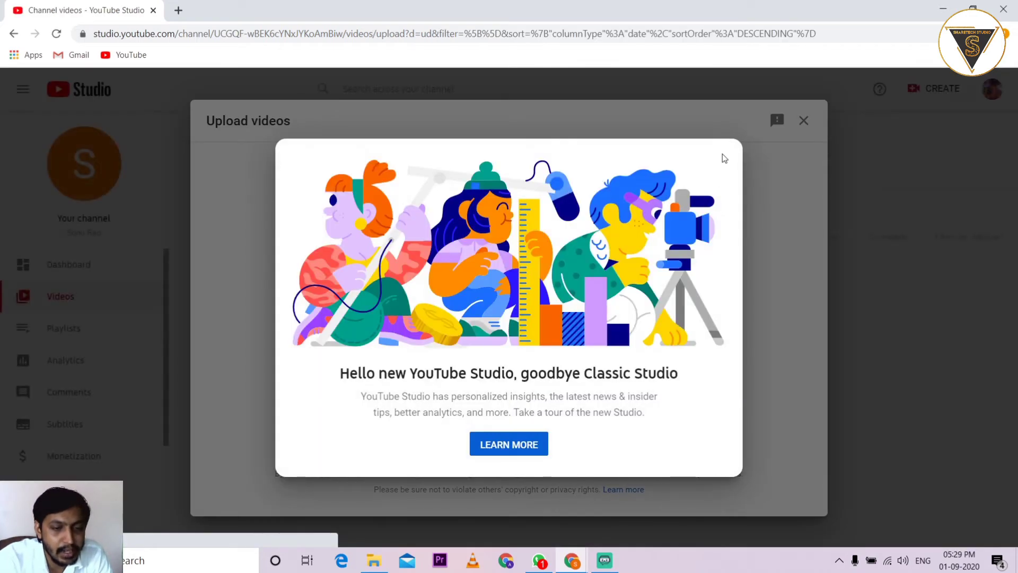
left_click(502, 443)
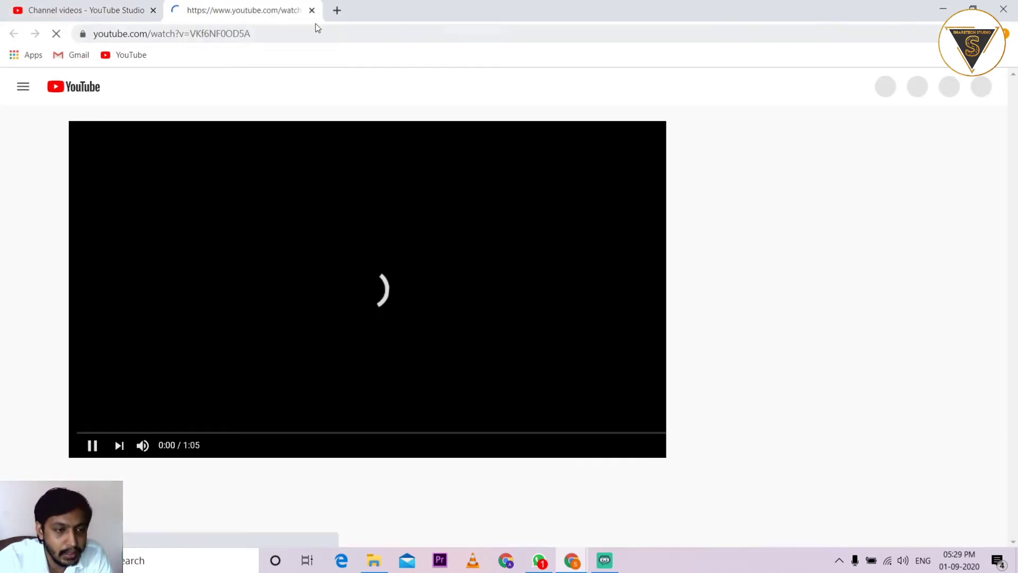
left_click(312, 10)
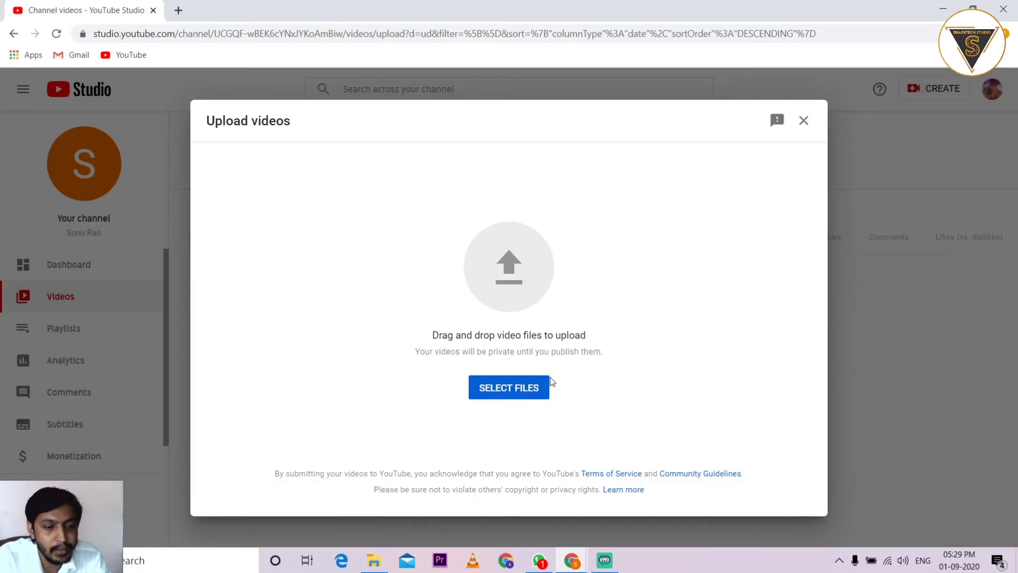
left_click(504, 389)
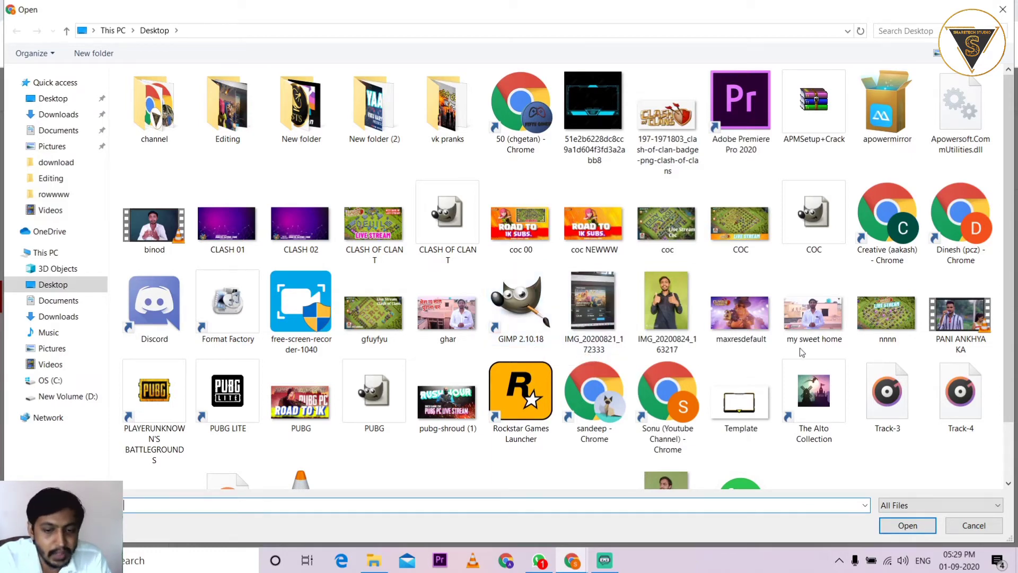
Select PANI ANKHYA KA.mp4 on the Desktop and open it for upload
scroll(803, 353, "down", 1)
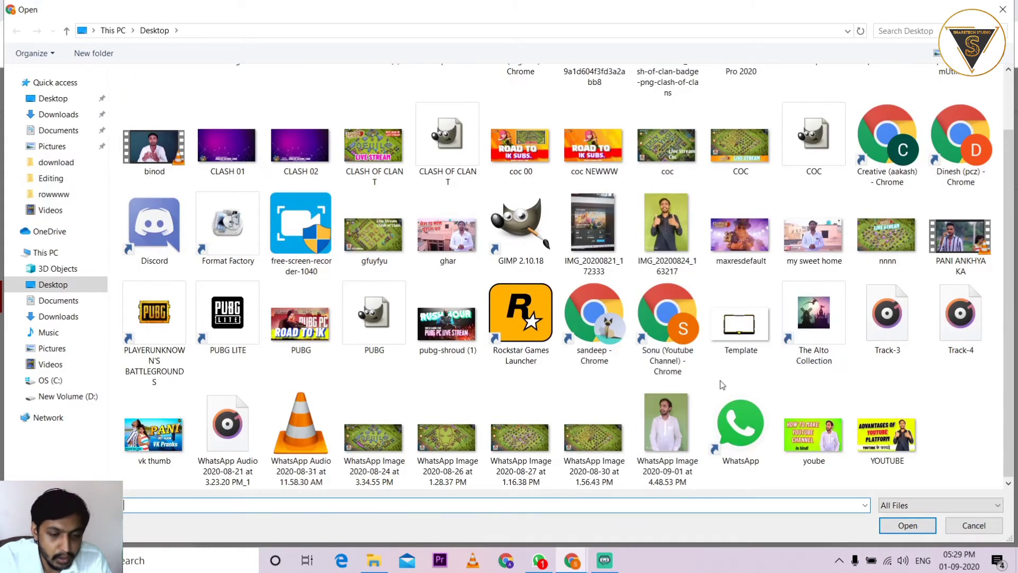
scroll(723, 382, "up", 1)
left_click(961, 342)
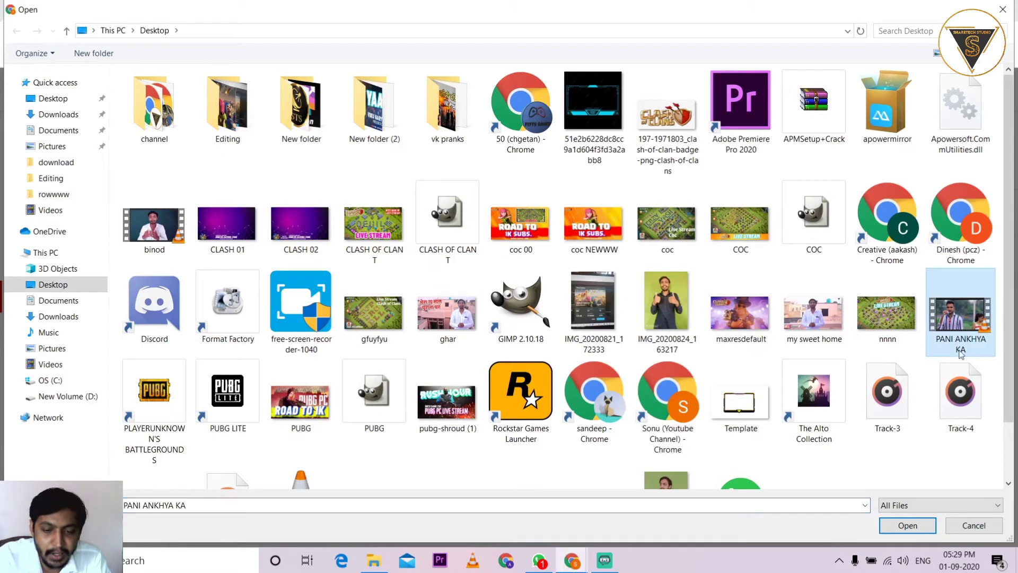
left_click(908, 526)
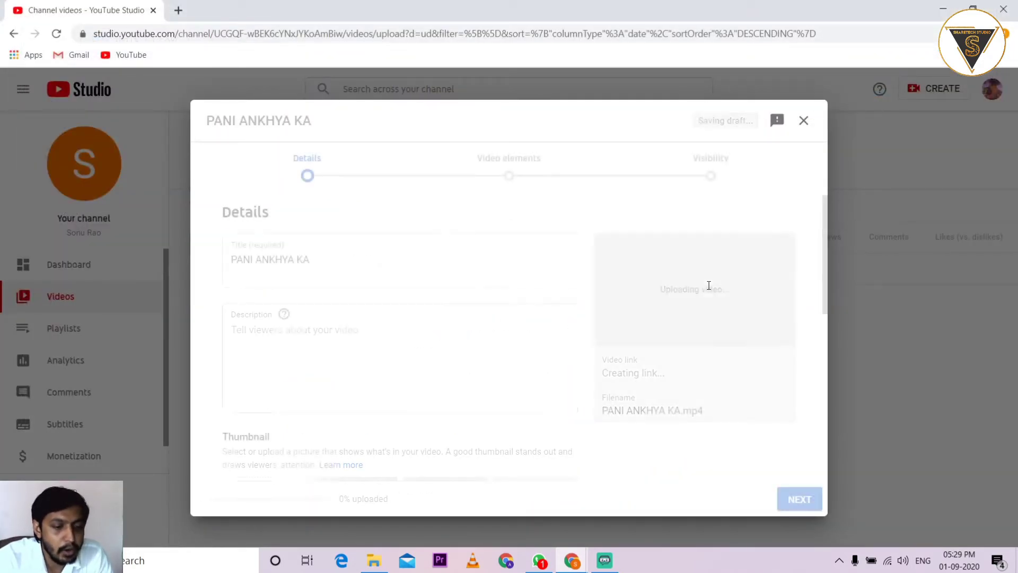
Title the video 'PANI ANKHYA KA by pranks' with description '#song #music'
left_click(336, 258)
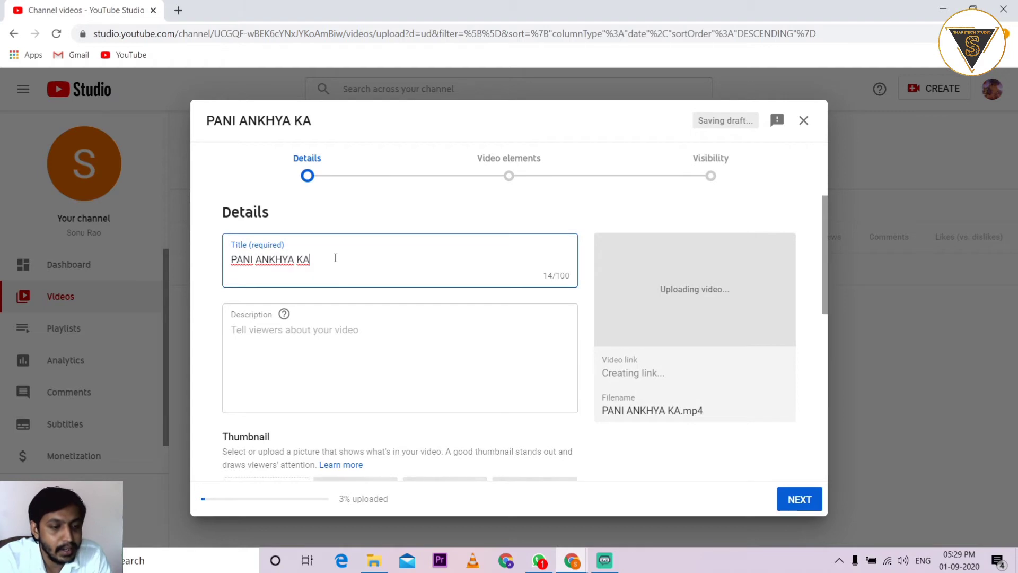
type("b")
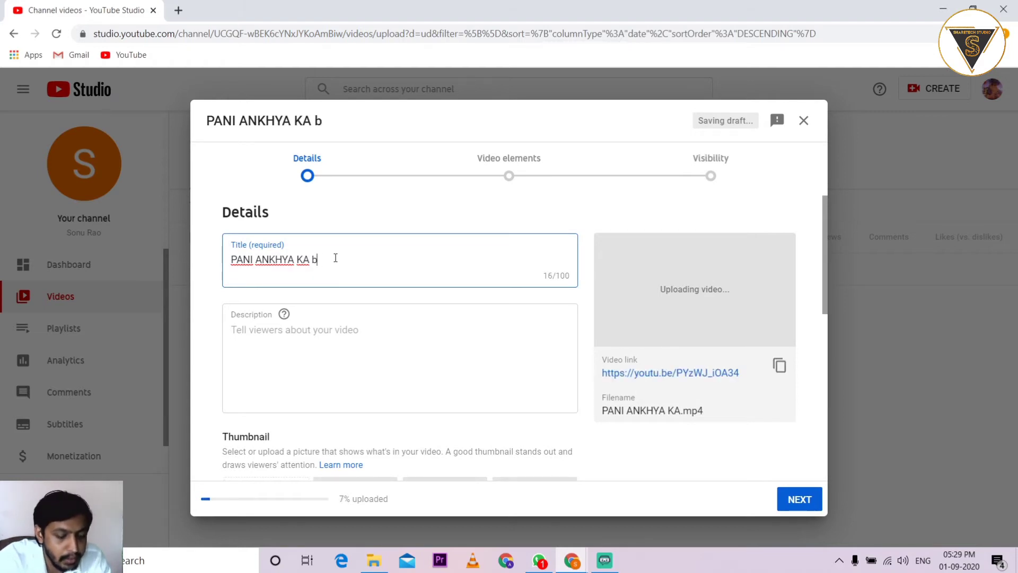
type("y pranks")
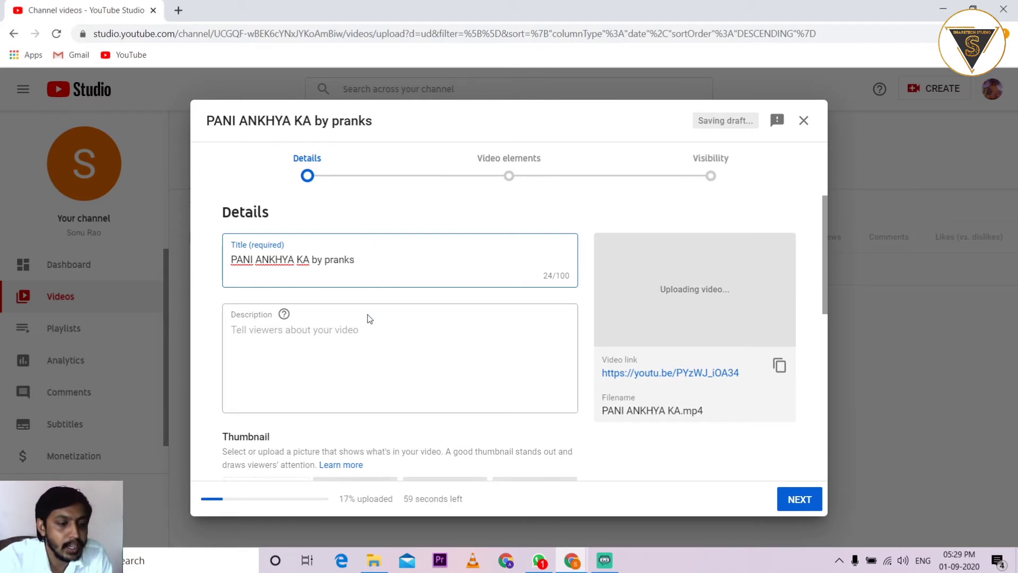
left_click(358, 332)
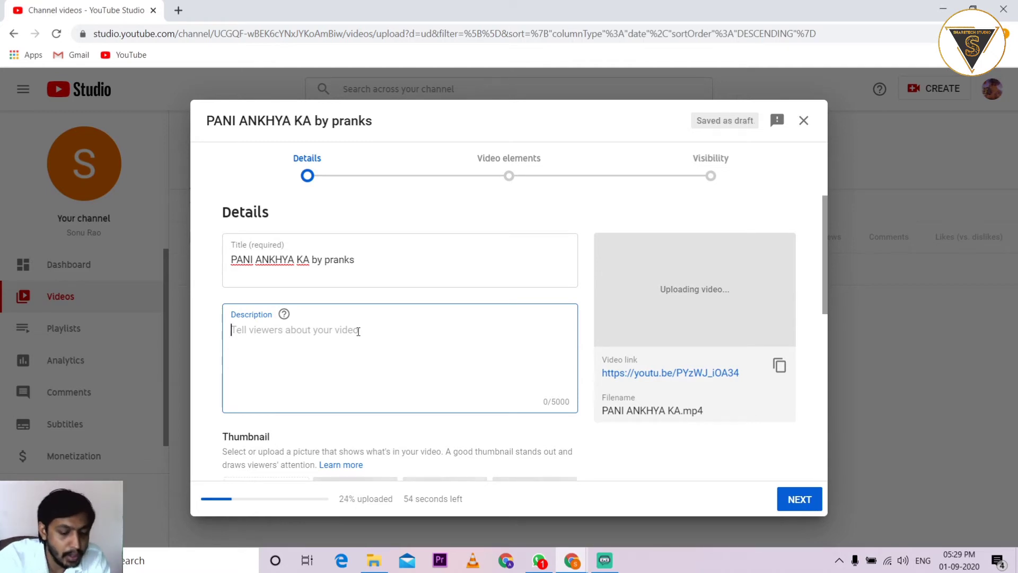
type("#song ")
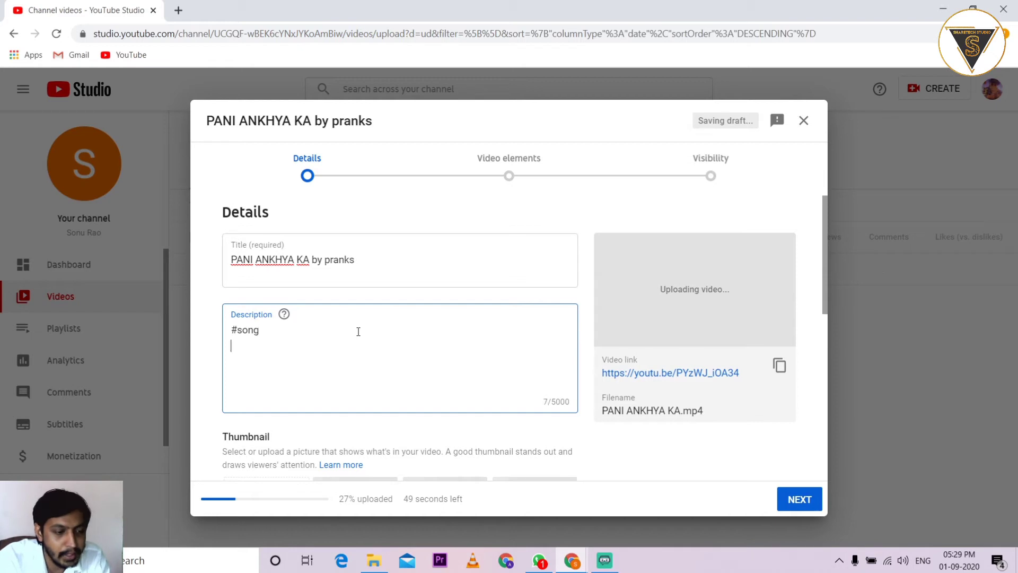
type("#")
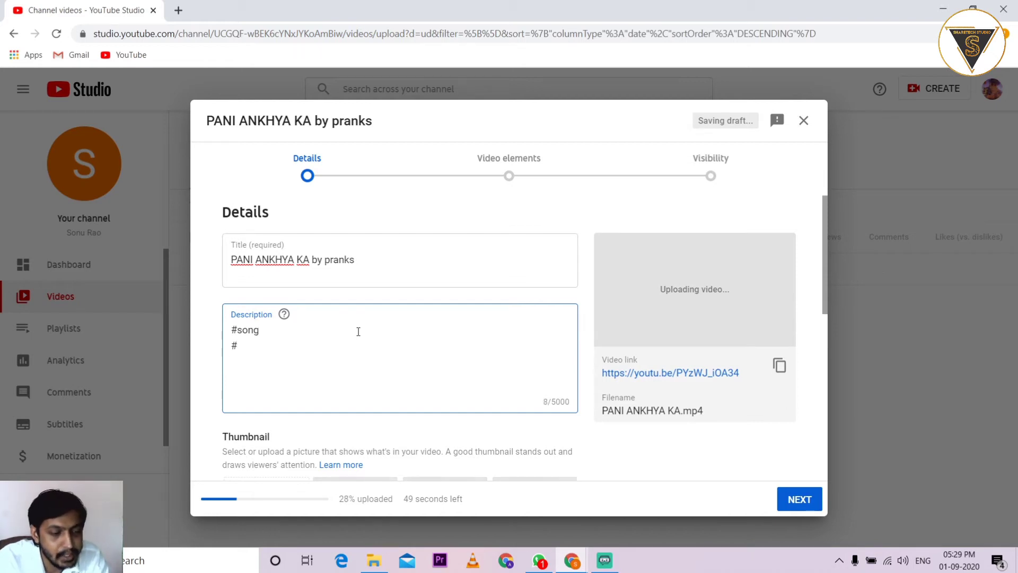
type("music")
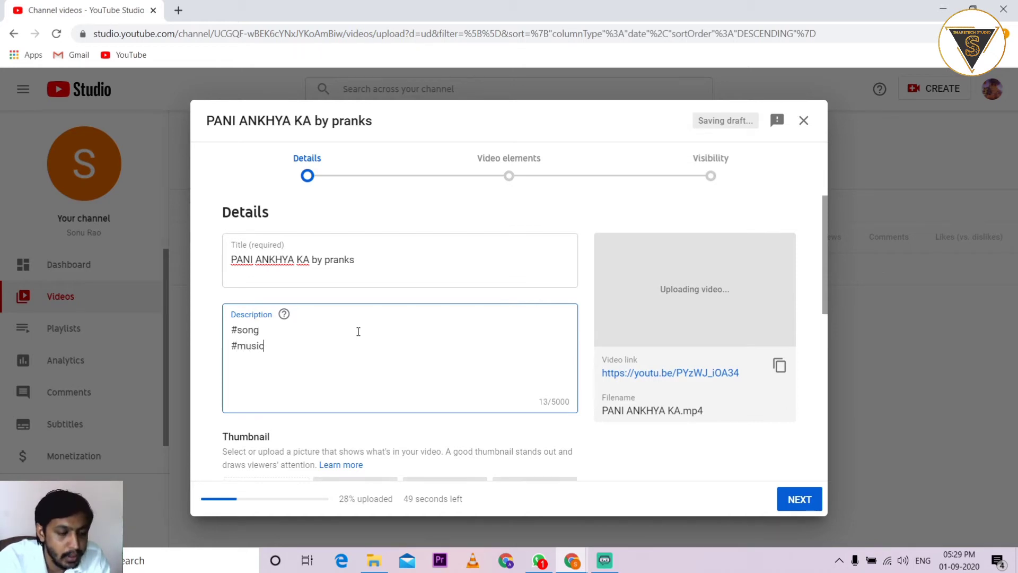
left_click(599, 443)
scroll(597, 444, "down", 2)
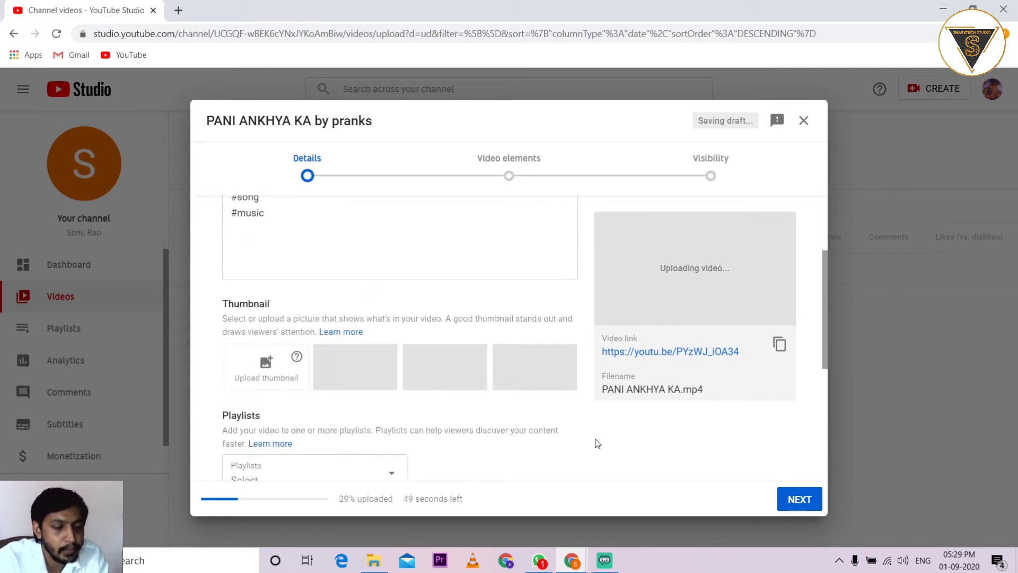
Try uploading a custom thumbnail, then go to phone verification via VERIFY
left_click(269, 364)
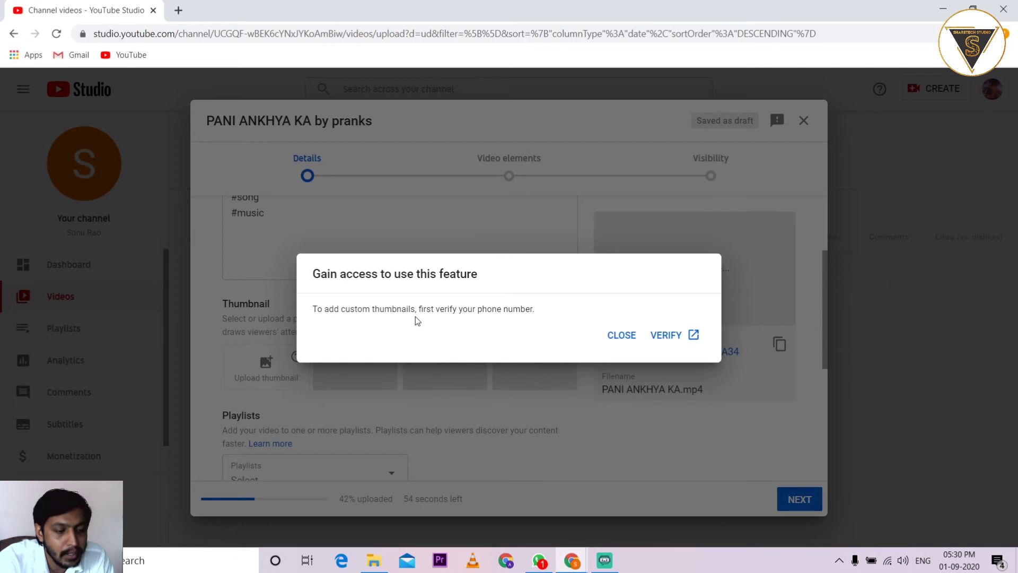
left_click(667, 336)
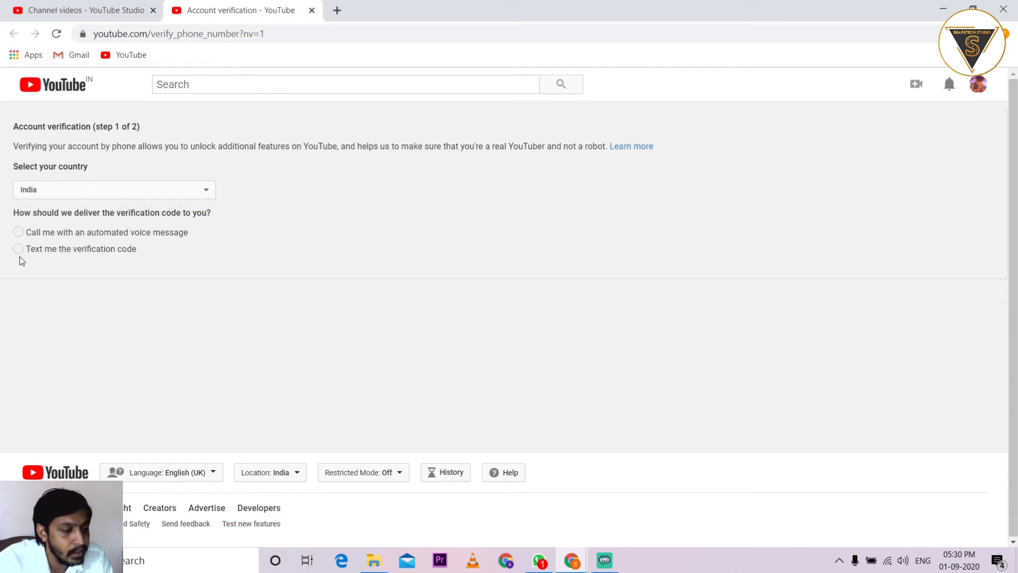
Verify the account by text message using the phone number and the 6-digit code
left_click(18, 249)
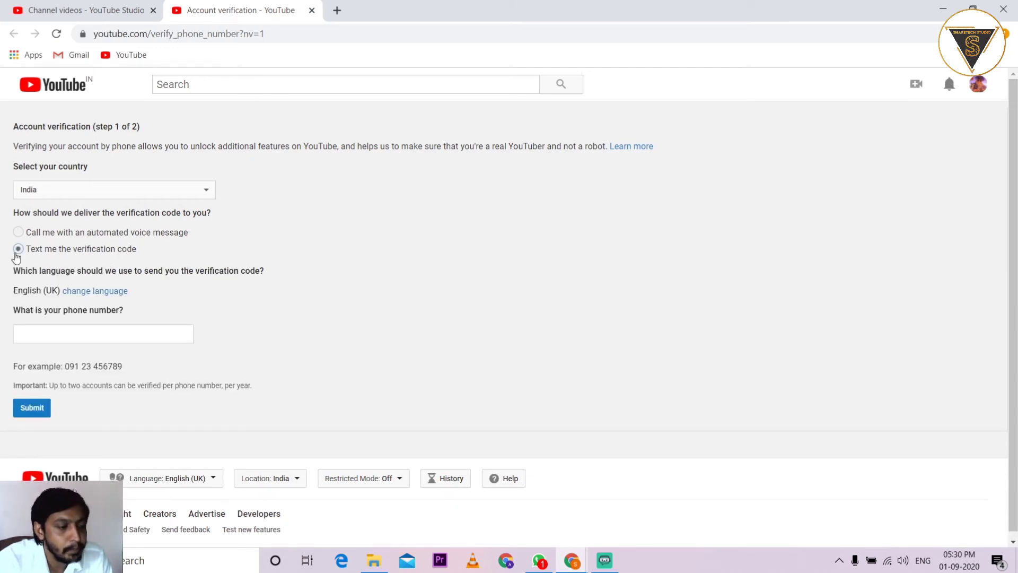
left_click(80, 335)
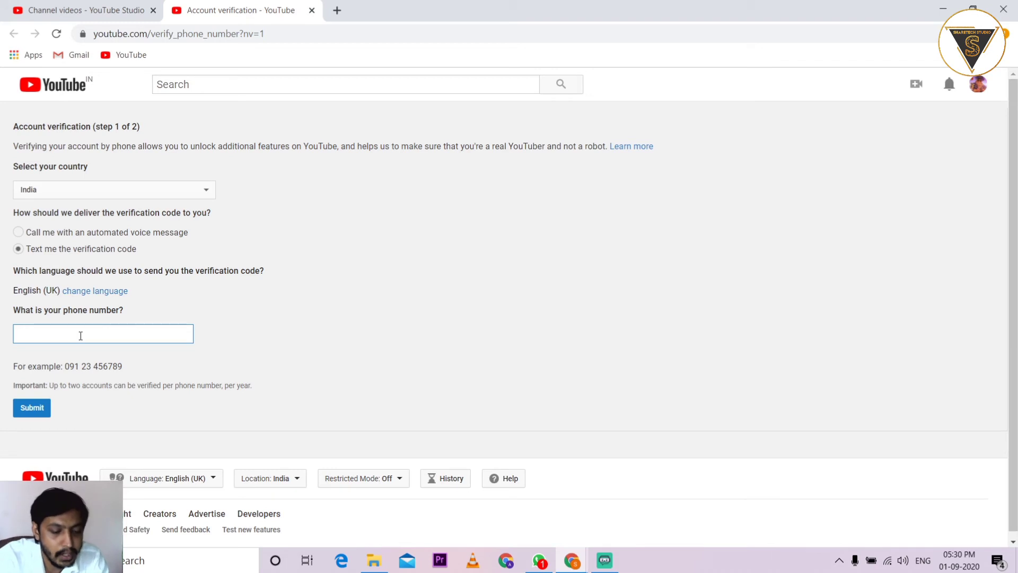
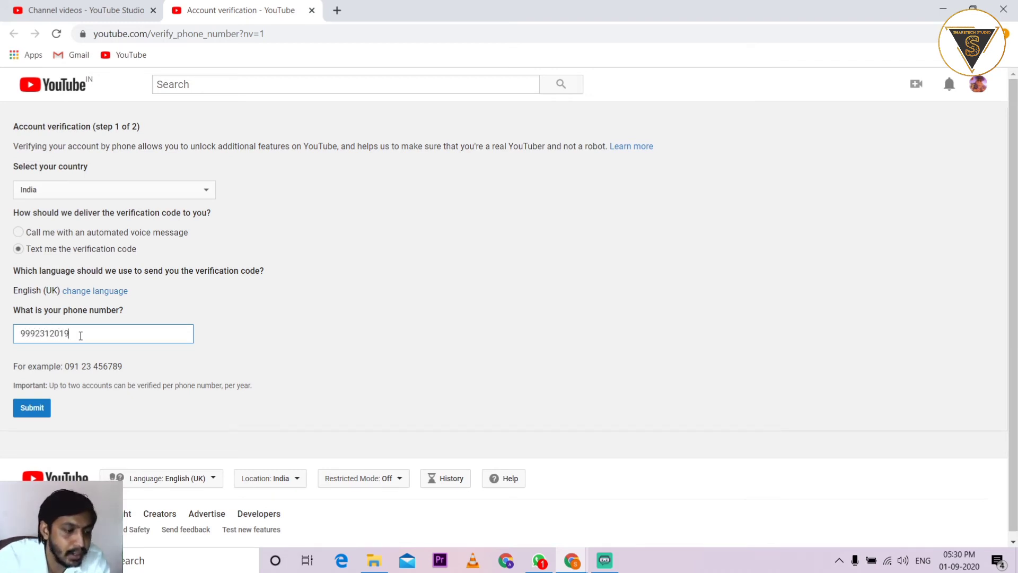
left_click(48, 409)
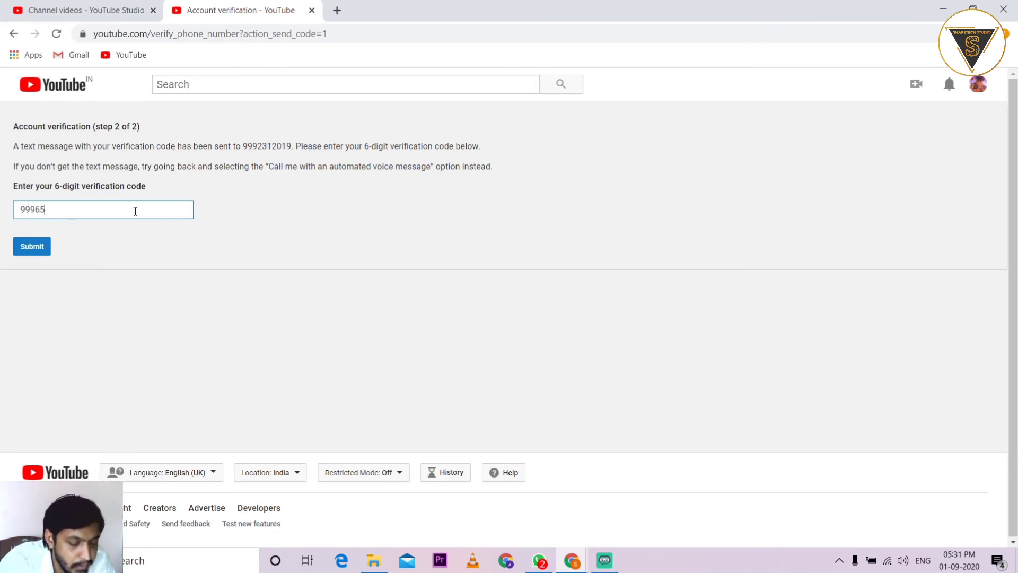
left_click(34, 250)
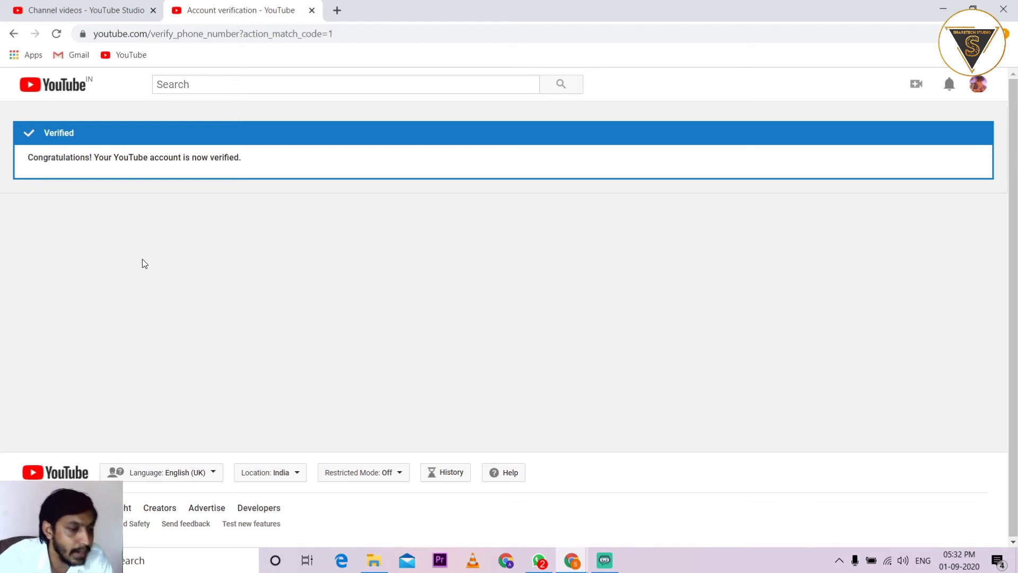
Return to the upload details, dismiss the thumbnail notice, and close the verification tab
left_click(93, 5)
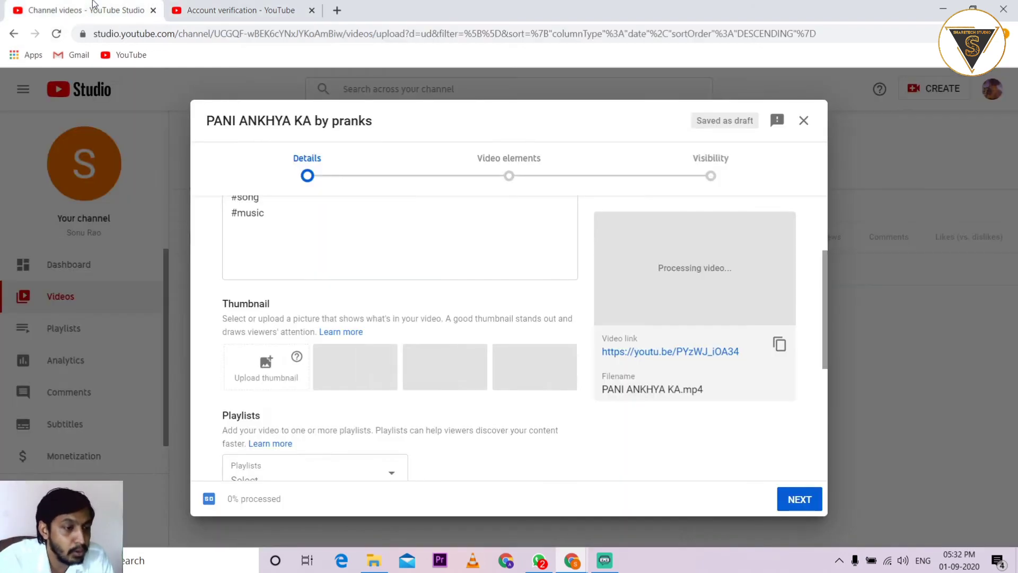
left_click(265, 363)
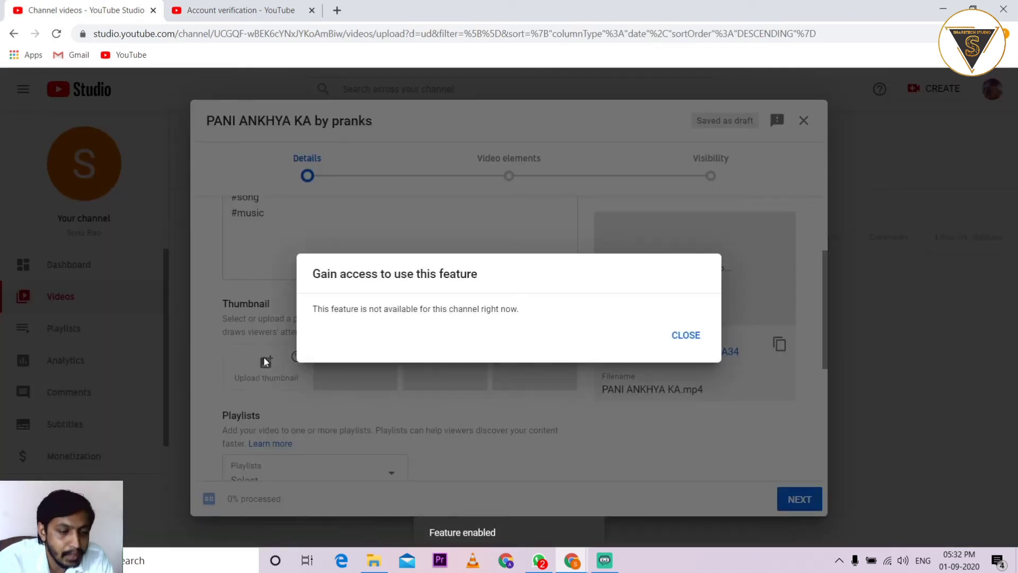
left_click(686, 335)
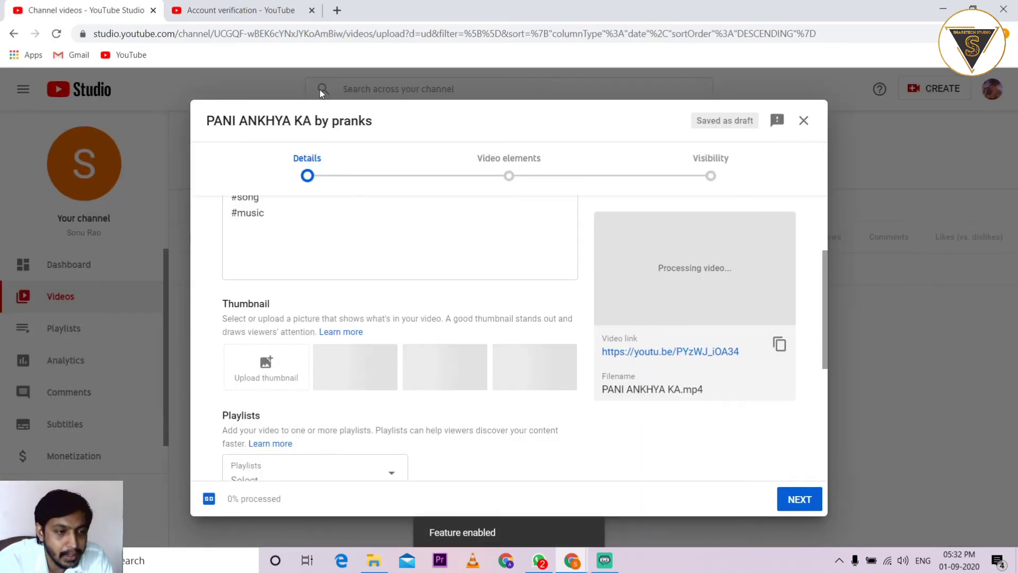
left_click(249, 10)
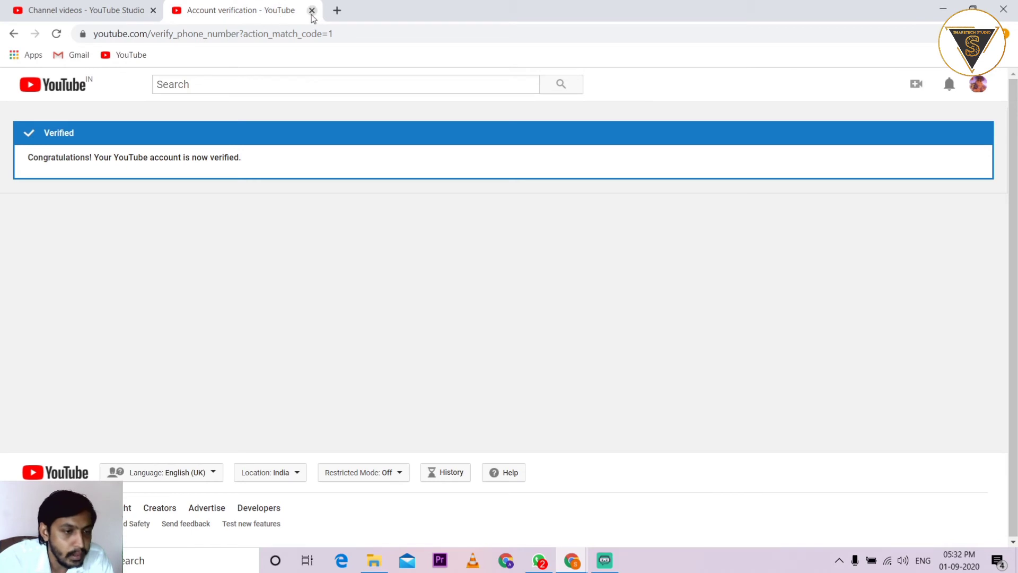
left_click(312, 11)
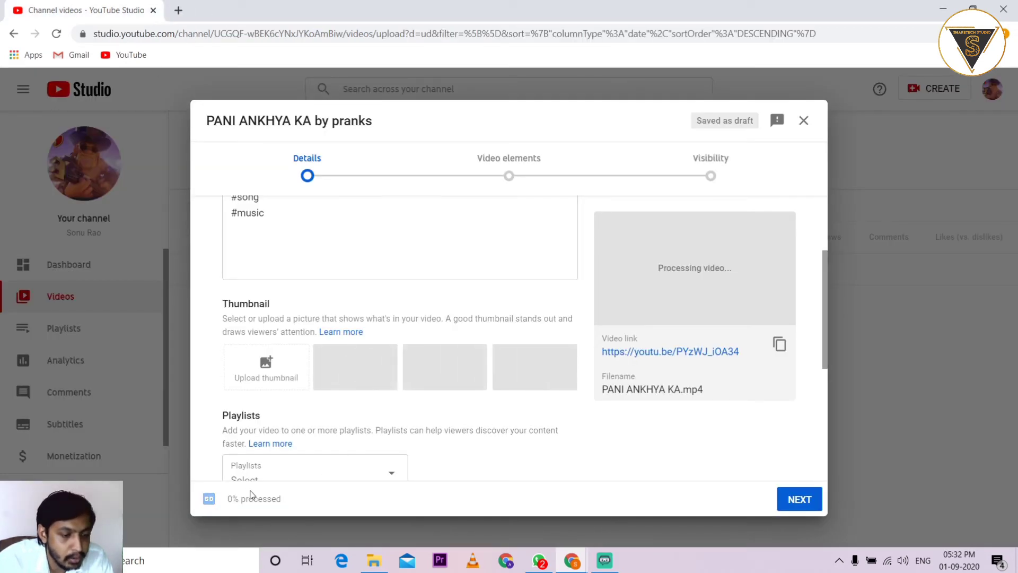
Mark the video 'No, it's not made for kids' and expand more options
scroll(482, 439, "down", 2)
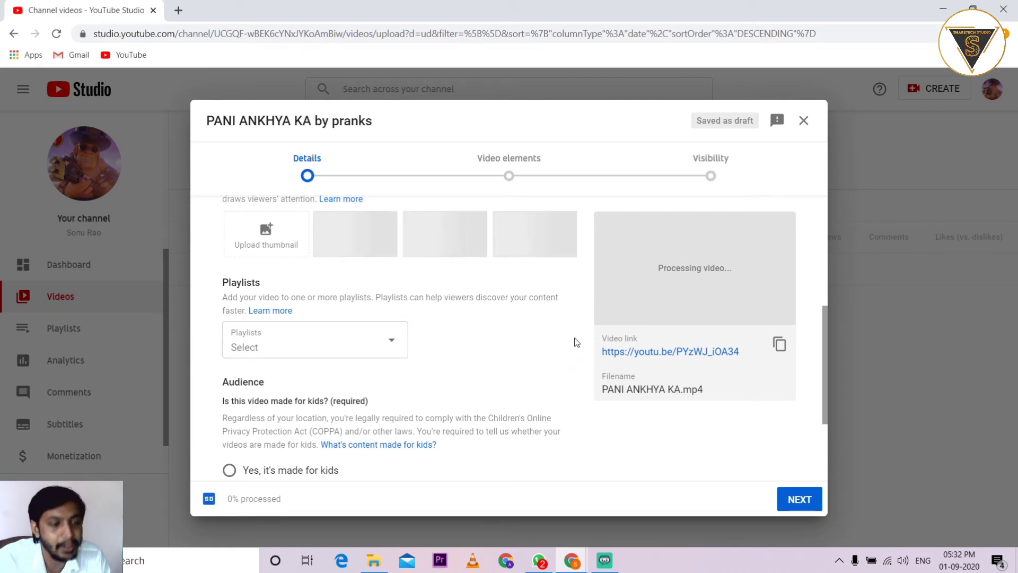
scroll(578, 335, "down", 3)
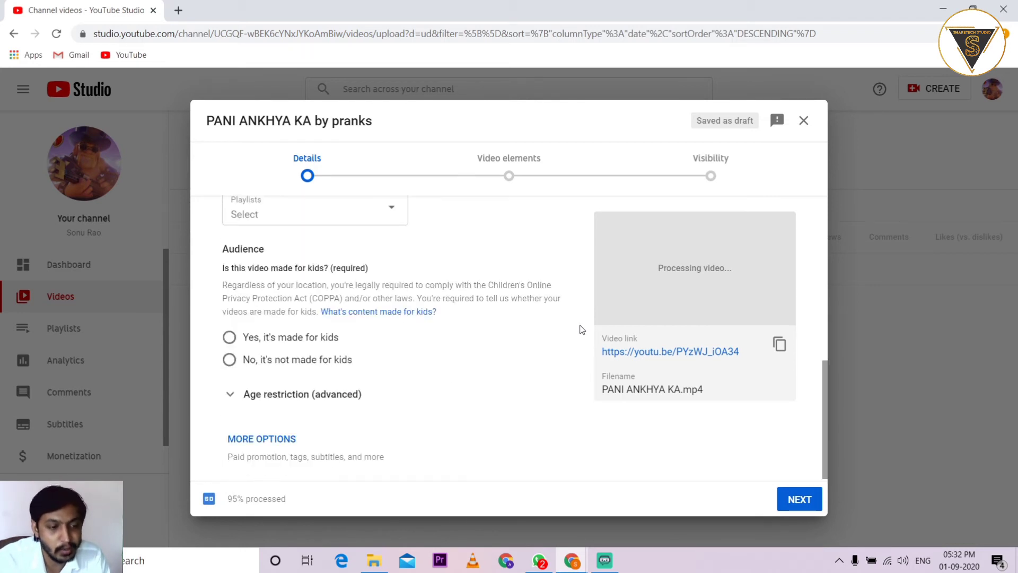
left_click(229, 339)
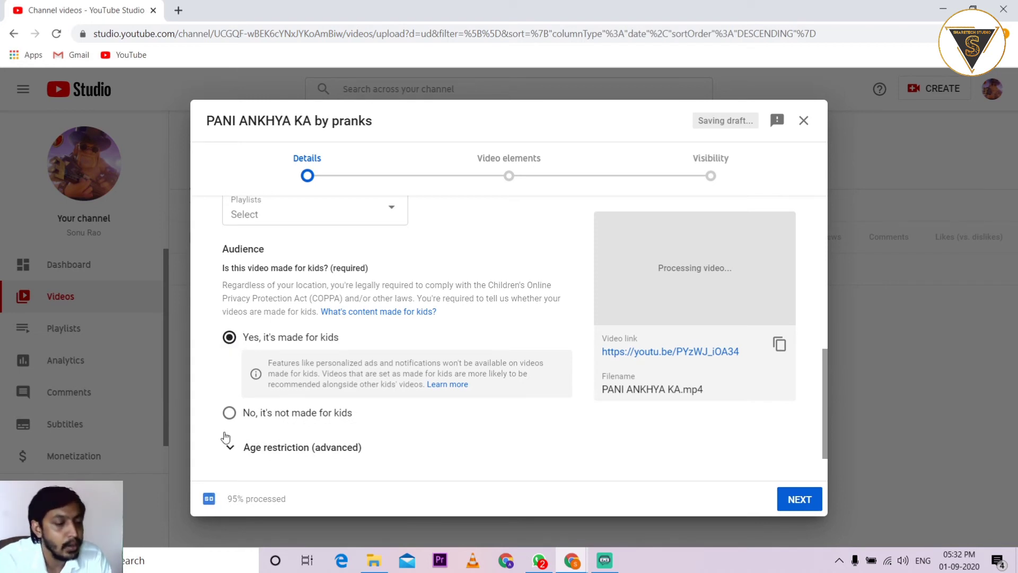
left_click(237, 417)
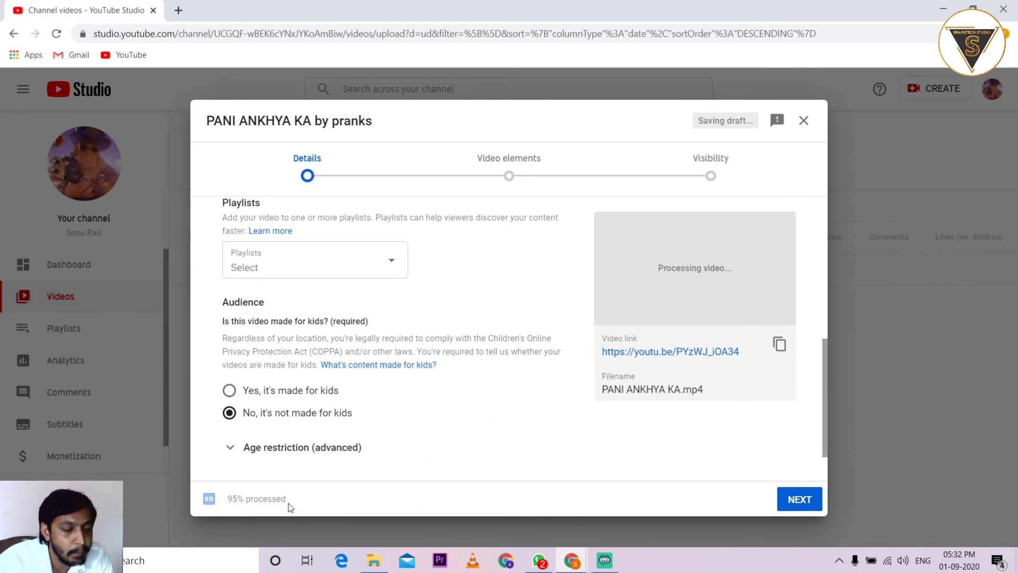
left_click_drag(287, 500, 229, 499)
left_click(578, 398)
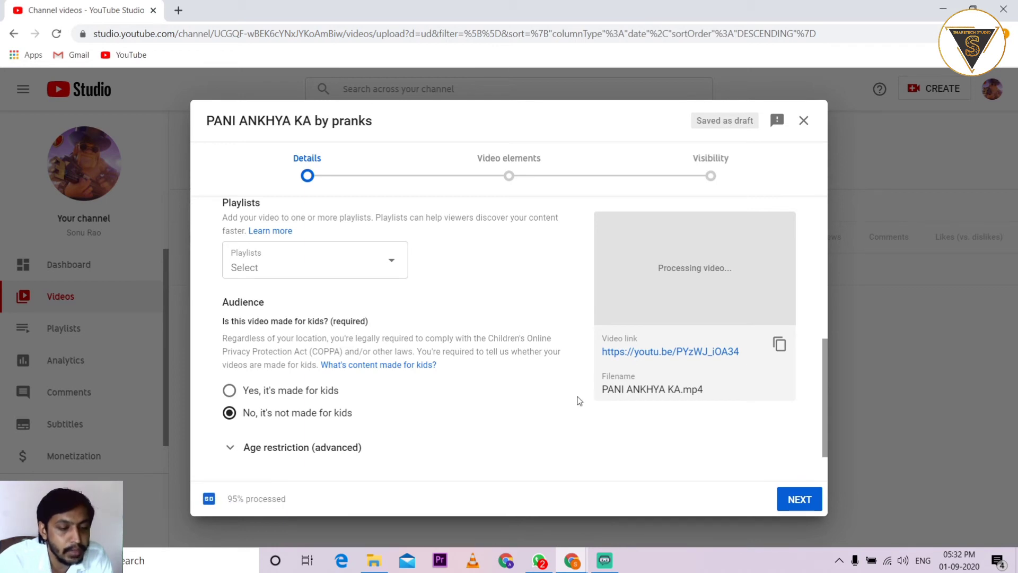
scroll(578, 403, "down", 1)
left_click(252, 436)
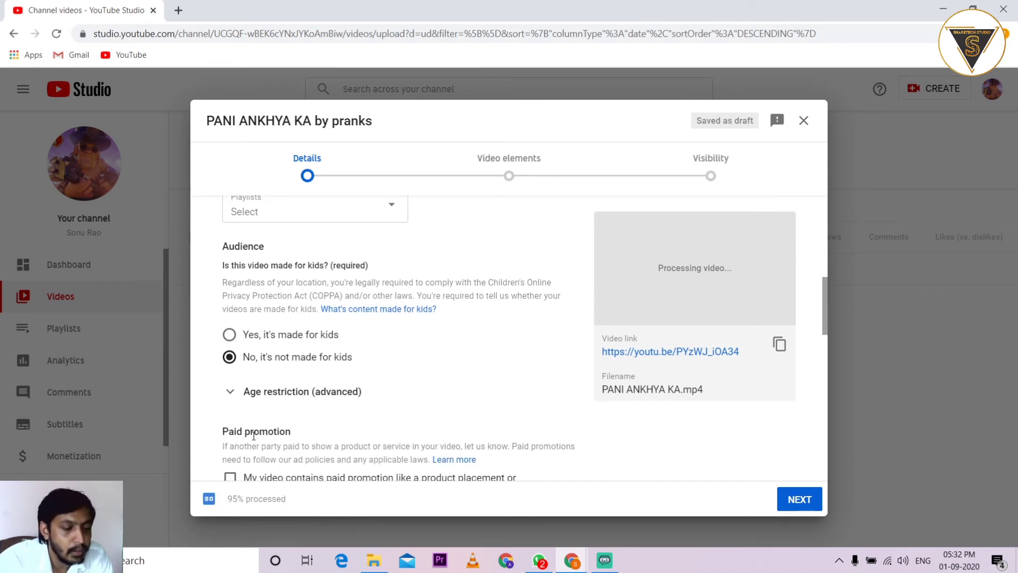
scroll(425, 376, "down", 5)
Add 'music' as a tag on the video
left_click(302, 343)
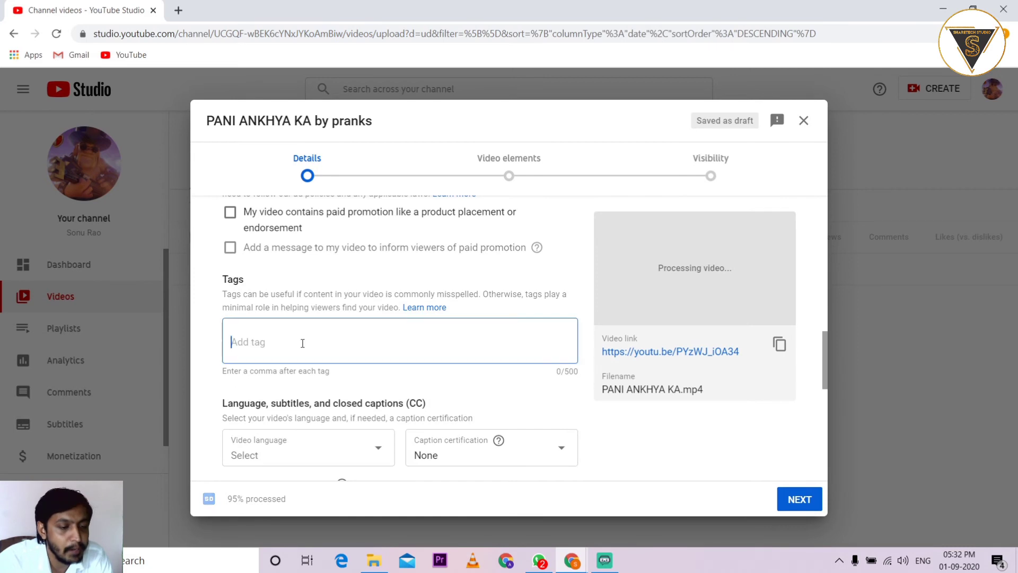
type("musuc")
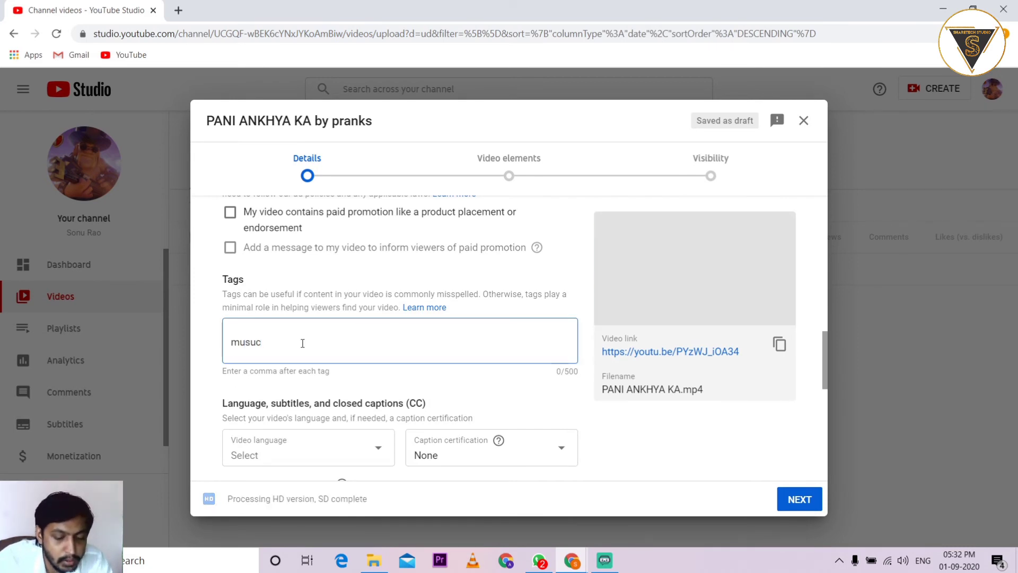
key("BackSpace")
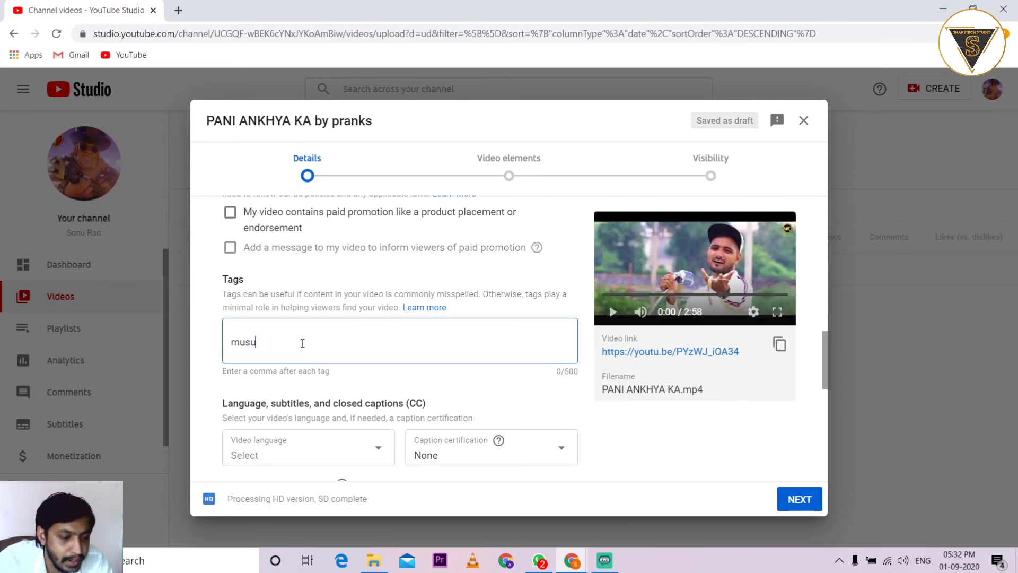
type("ic")
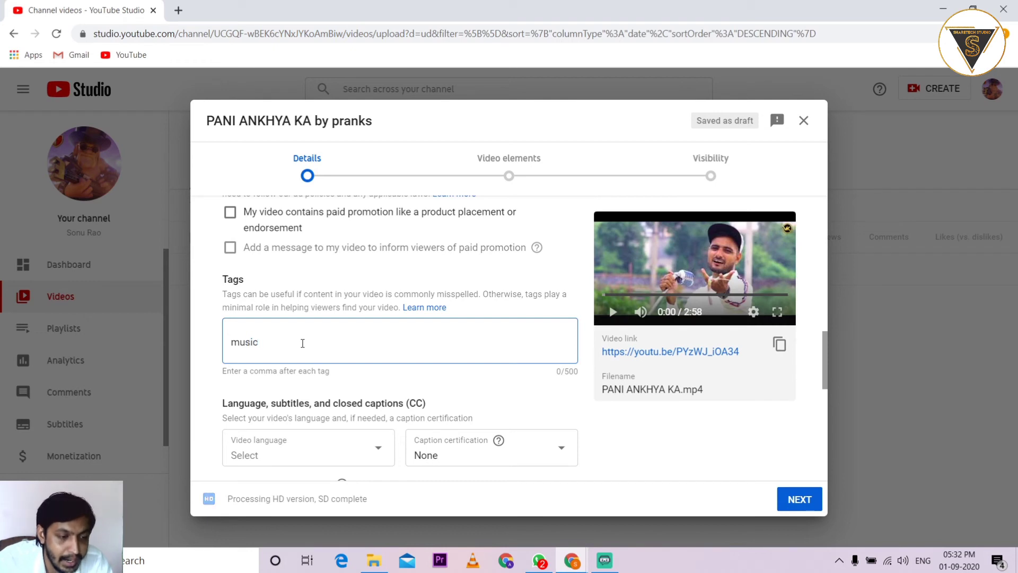
left_click(625, 425)
scroll(624, 424, "down", 2)
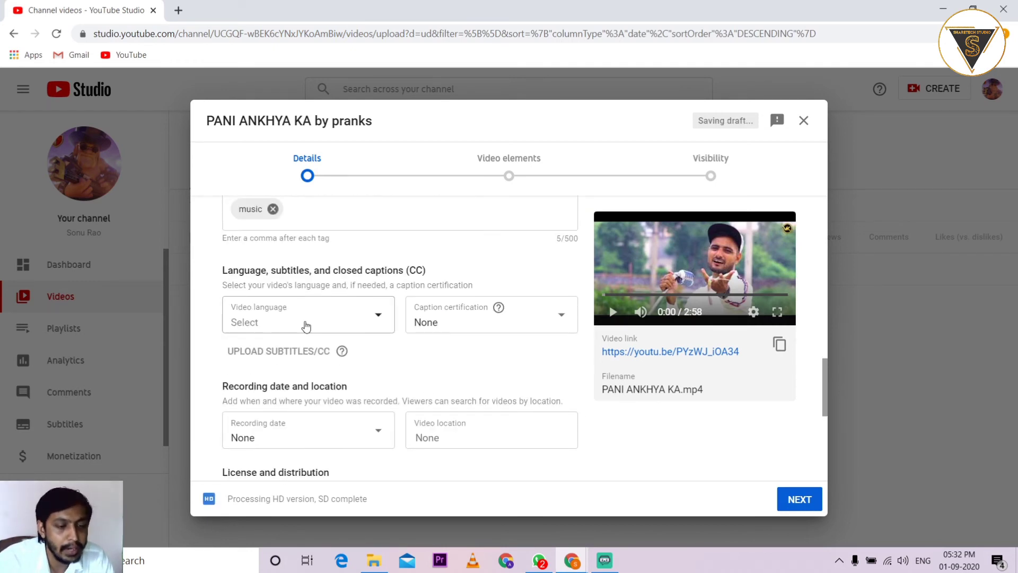
scroll(483, 365, "down", 2)
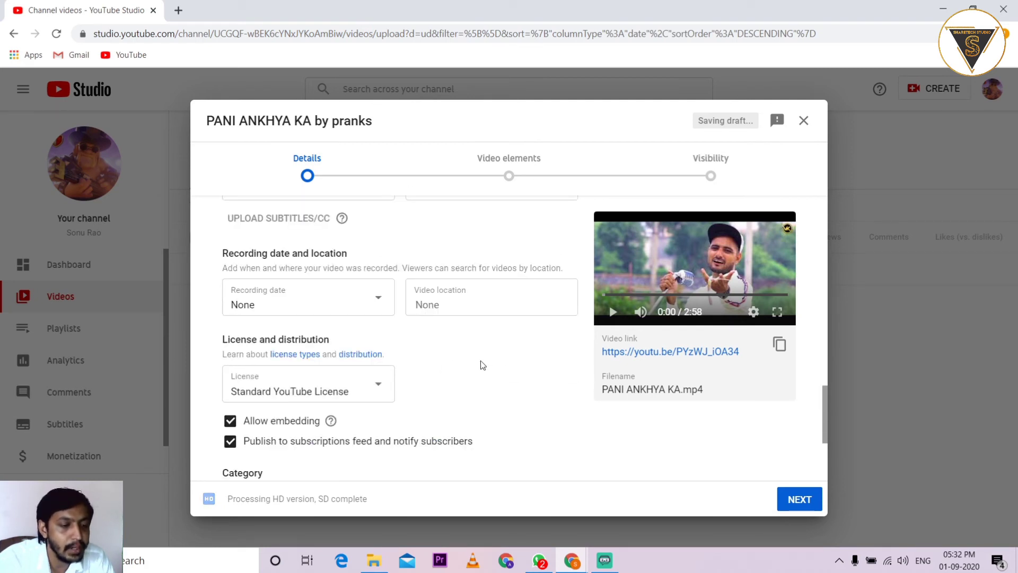
scroll(483, 365, "down", 3)
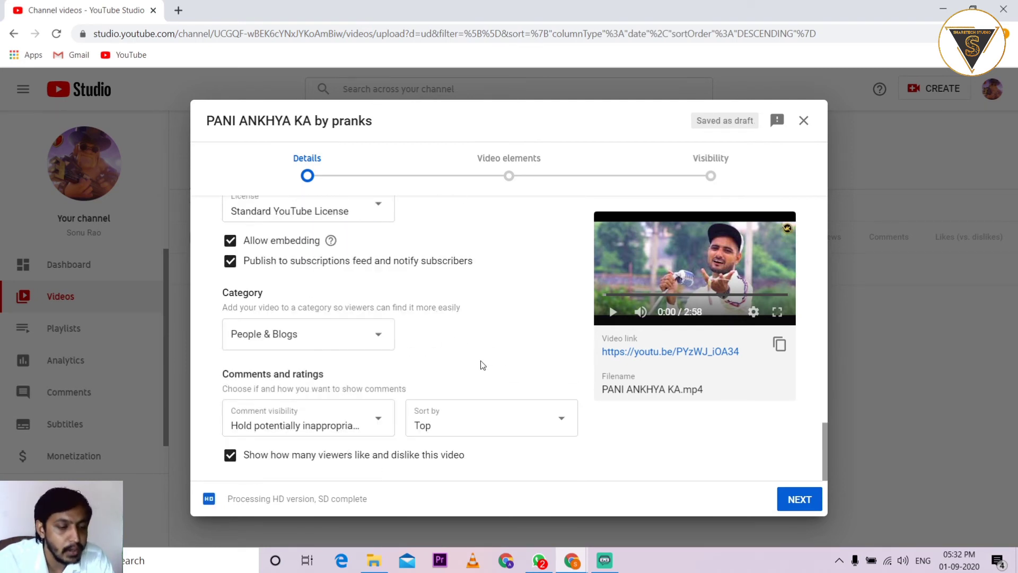
Set category to Music and comments to 'Allow all comments', then continue to Video elements
left_click(296, 334)
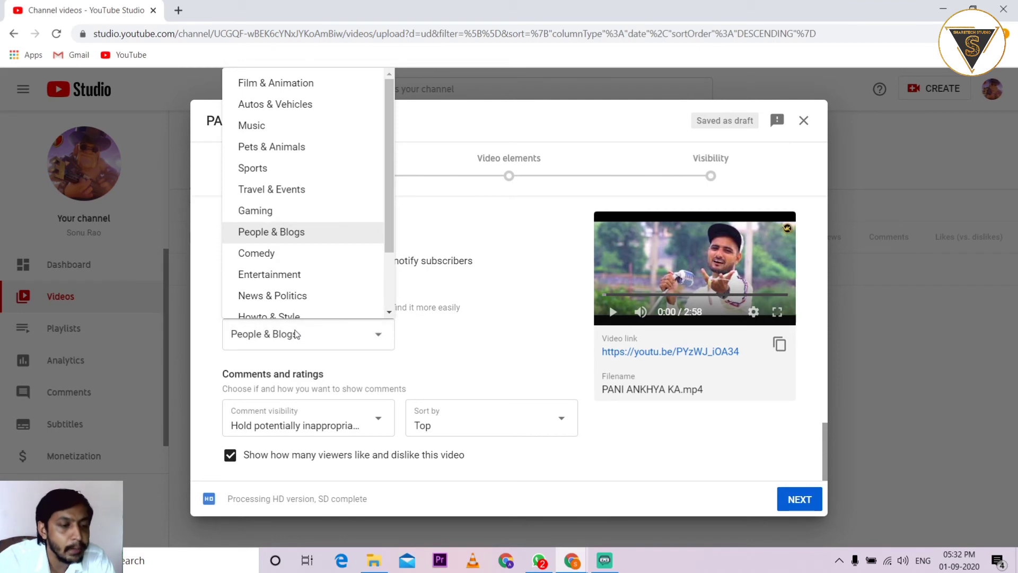
left_click(259, 129)
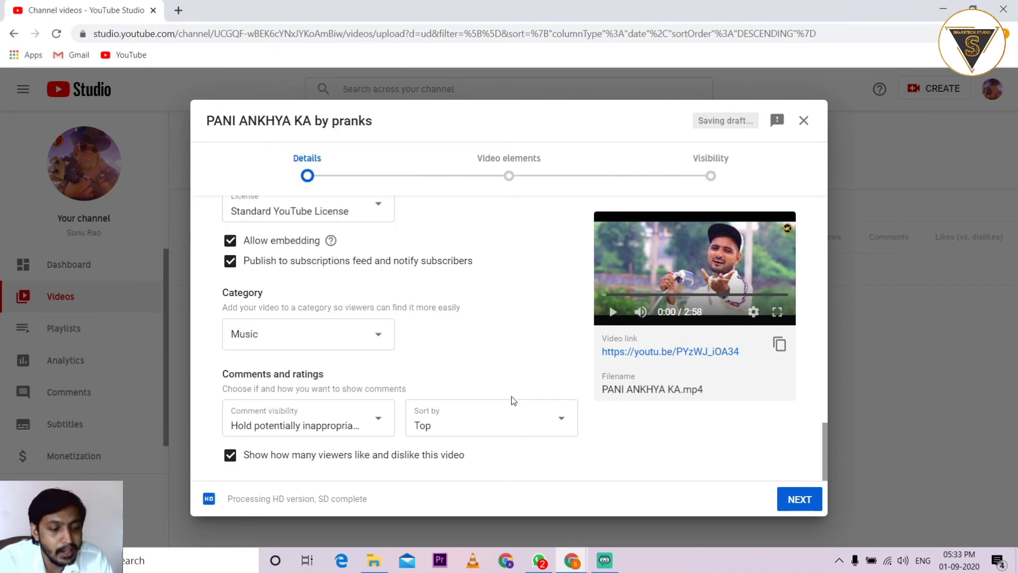
left_click(336, 425)
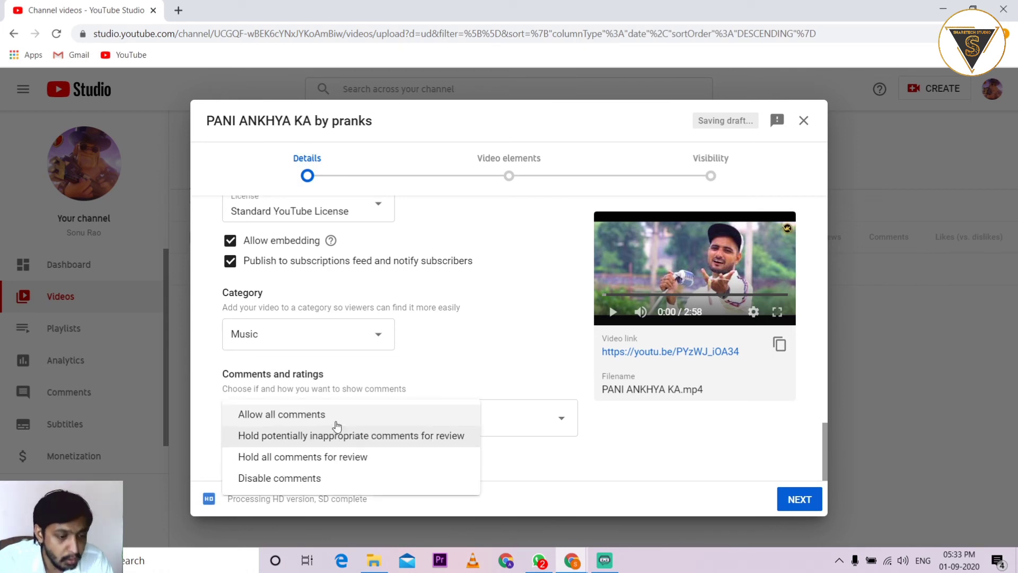
left_click(312, 421)
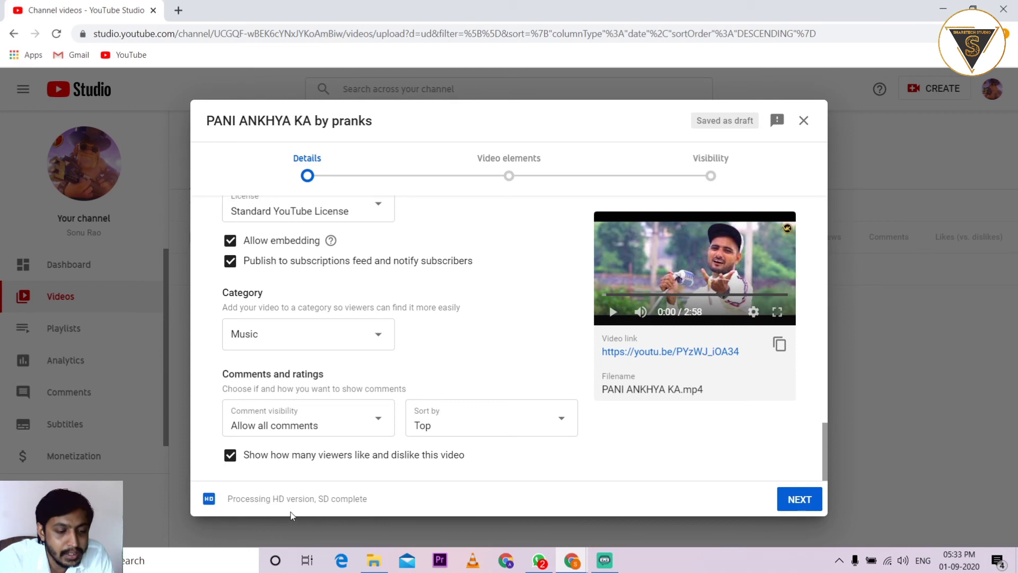
left_click(796, 505)
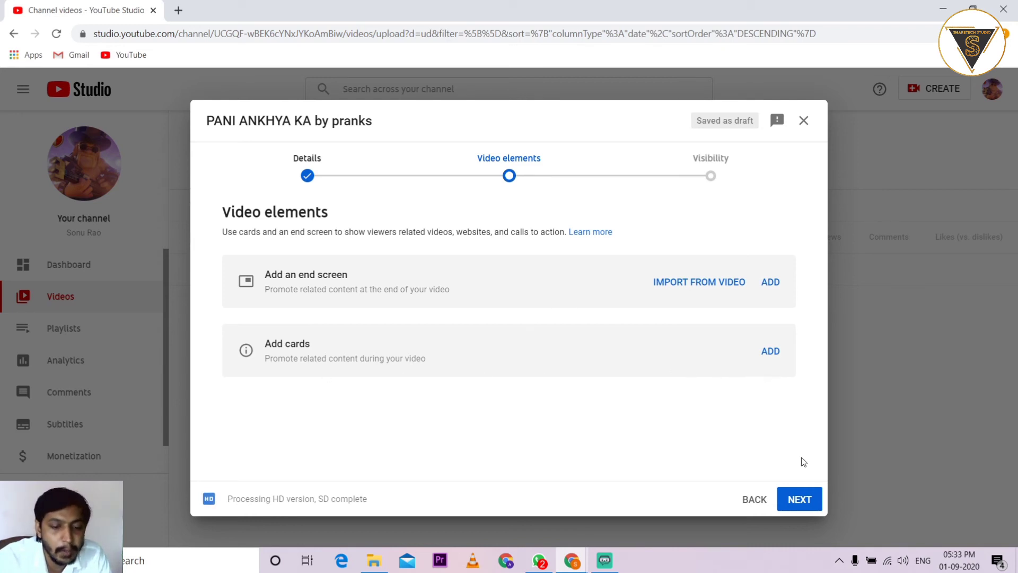
Skip end screen and cards, set visibility to Public, and publish
left_click(803, 507)
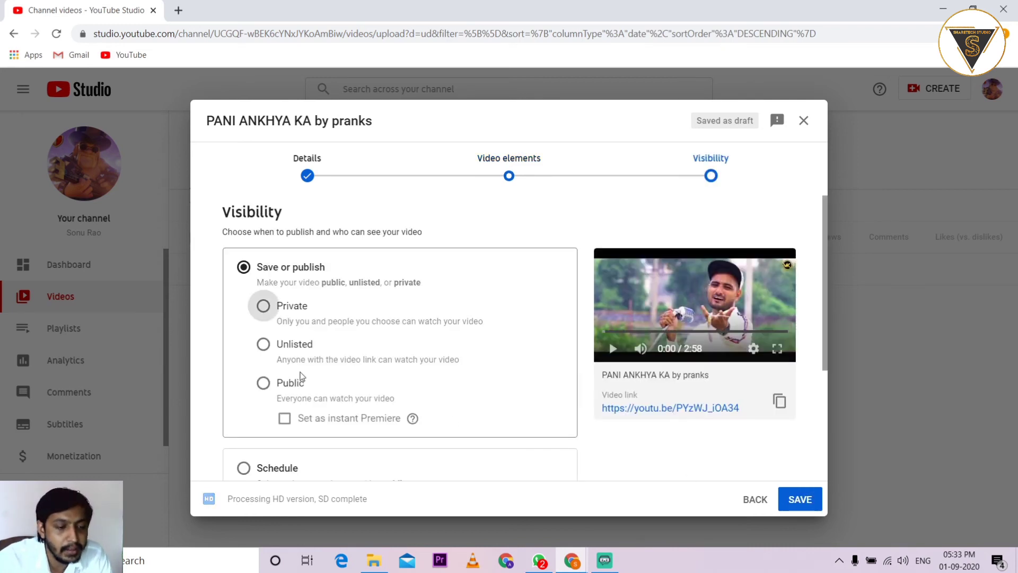
left_click(265, 384)
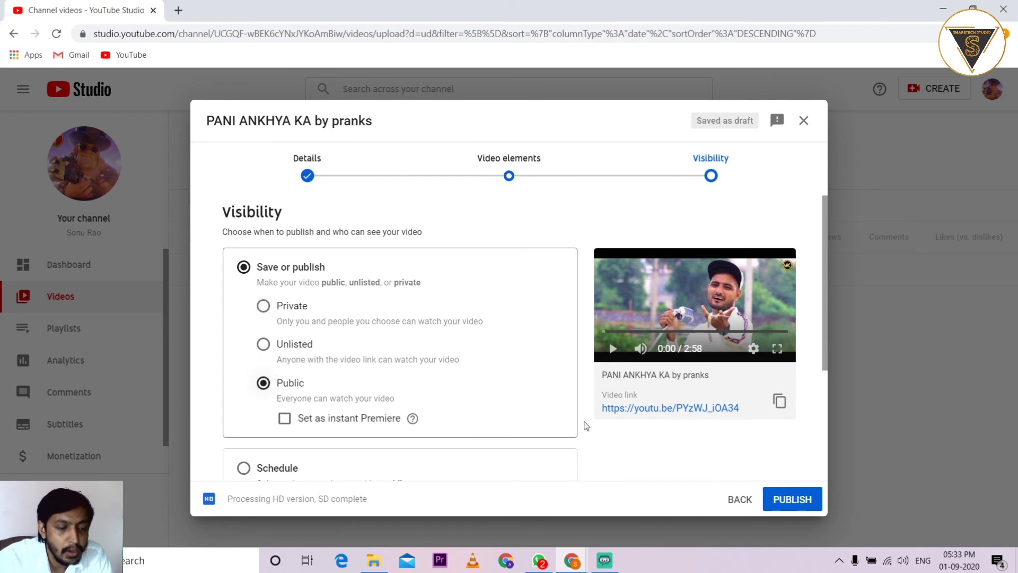
left_click(806, 500)
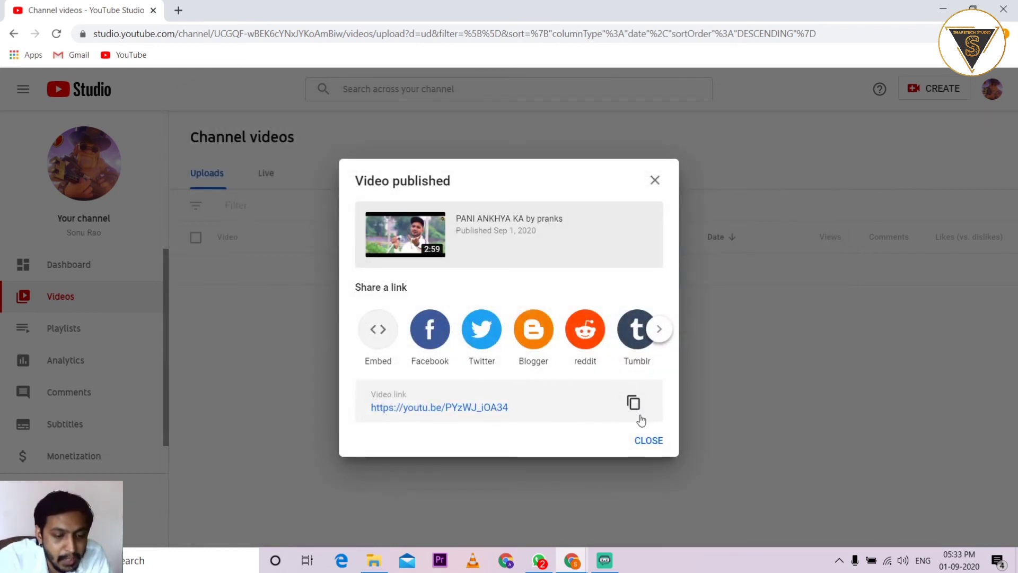
Copy the video link, dismiss the published notice, and reload the Videos list showing the public video
left_click(634, 403)
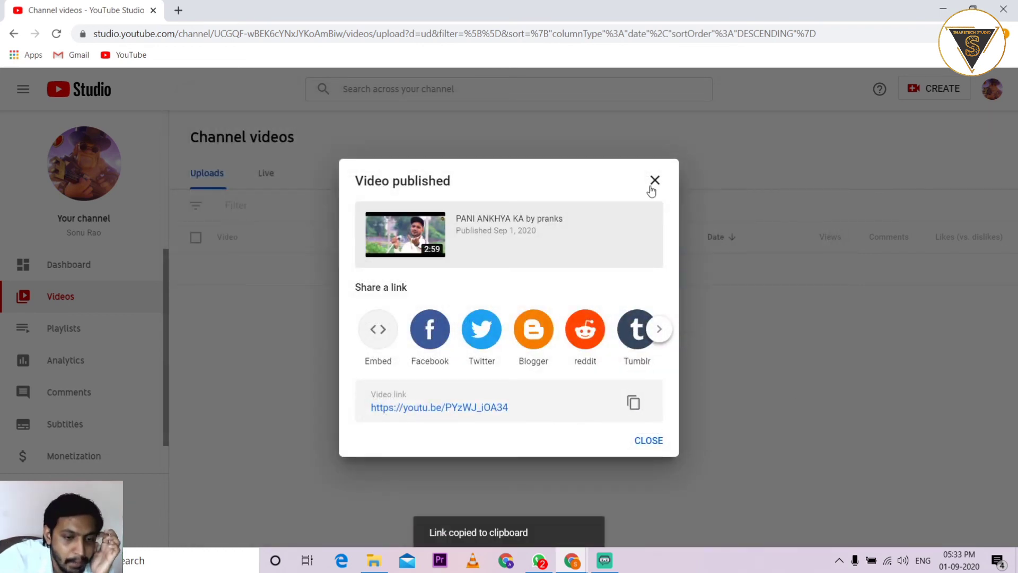
left_click(654, 182)
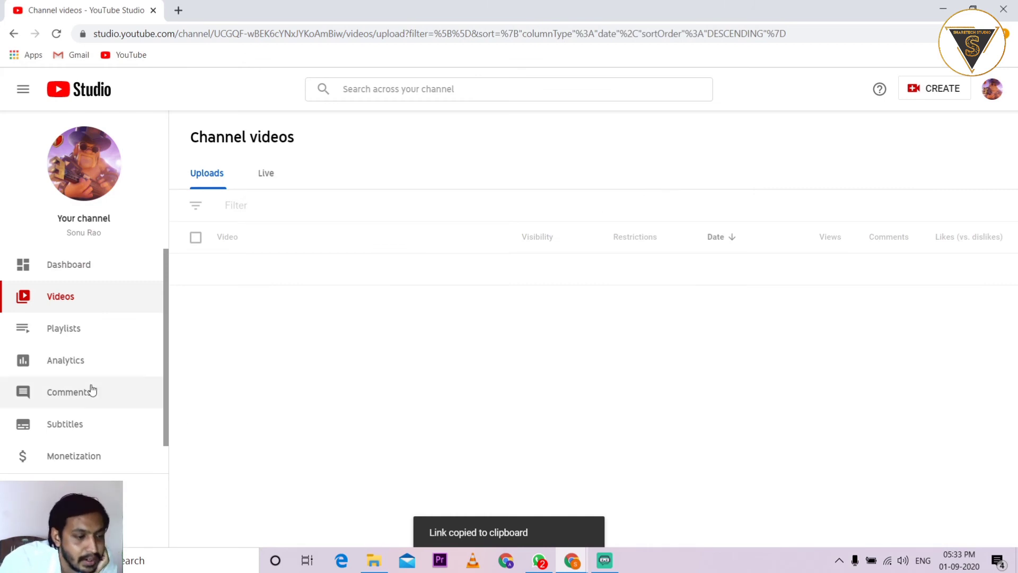
left_click(77, 266)
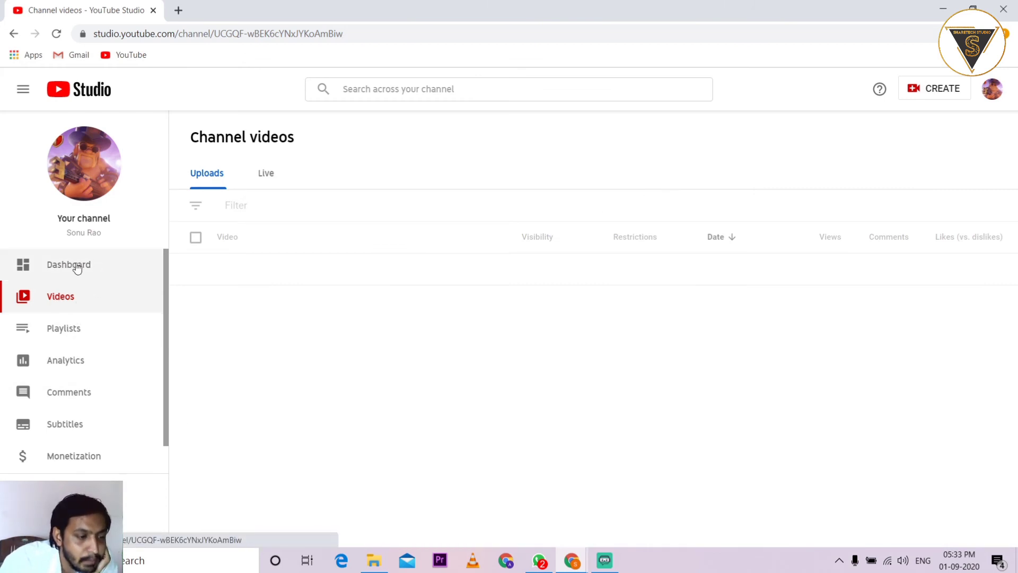
left_click(61, 296)
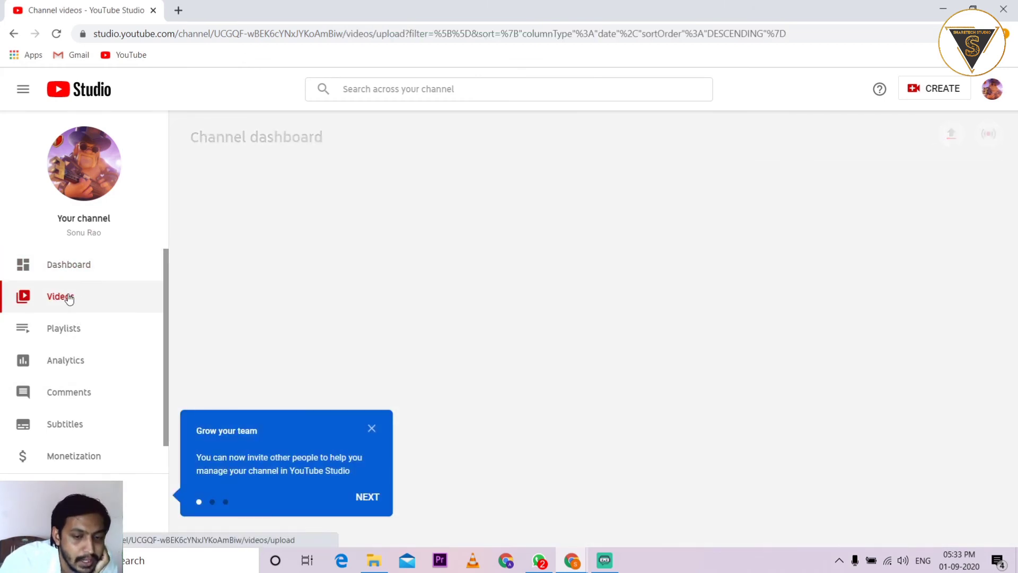
left_click(372, 428)
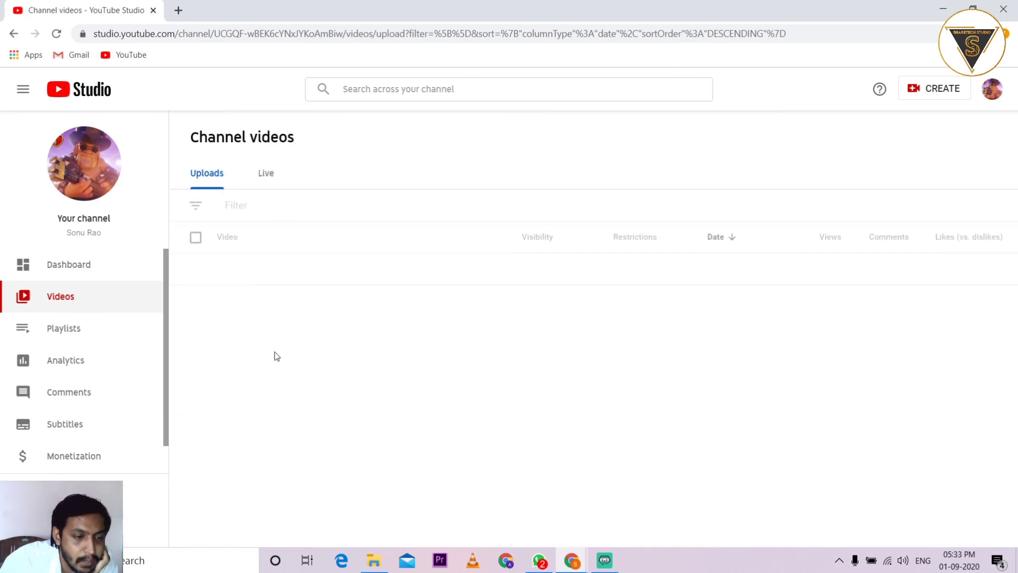
left_click(56, 34)
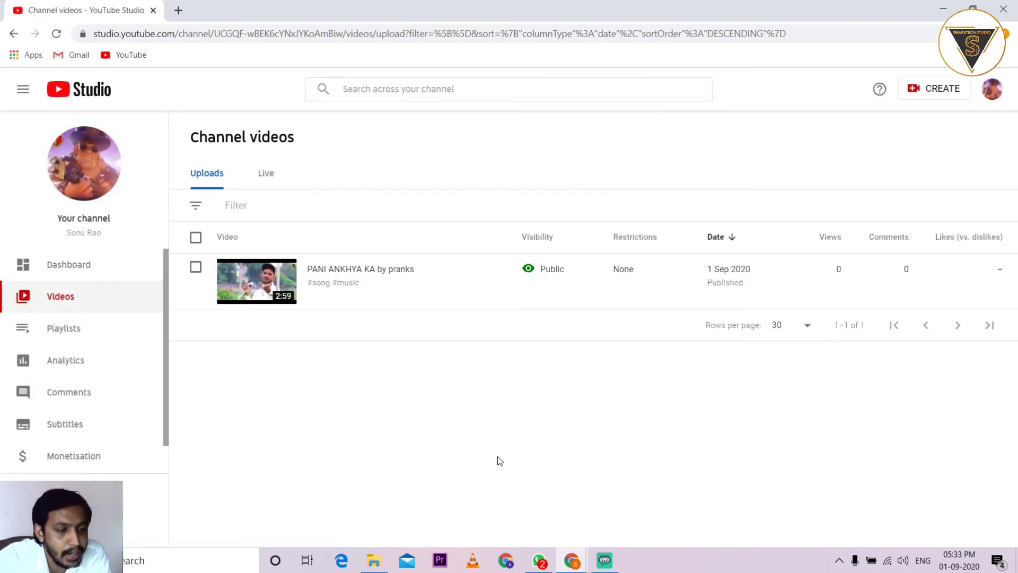
Upload the desktop image 'vk thumb' as the video's custom thumbnail and save the details
left_click(321, 280)
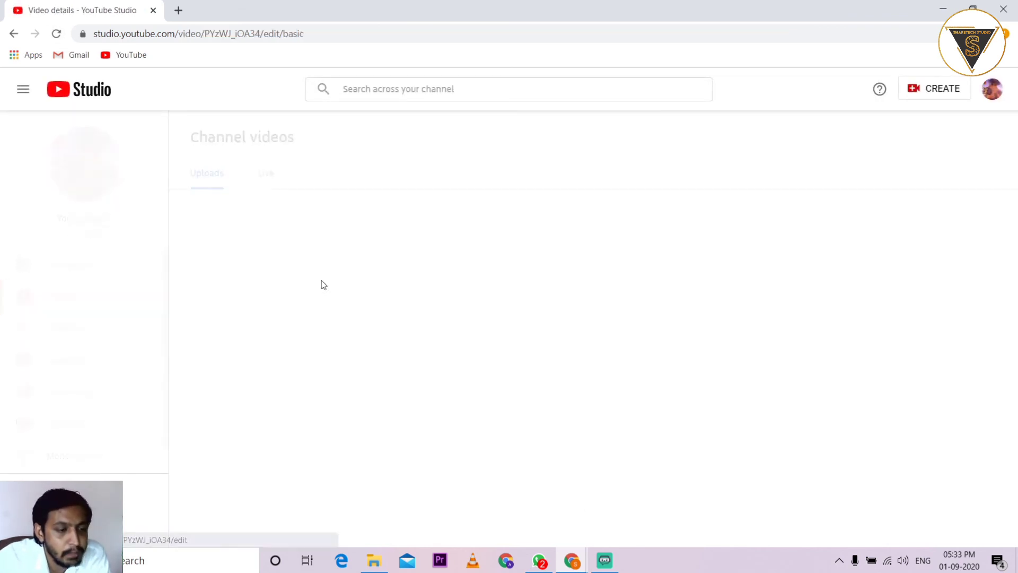
scroll(497, 336, "down", 3)
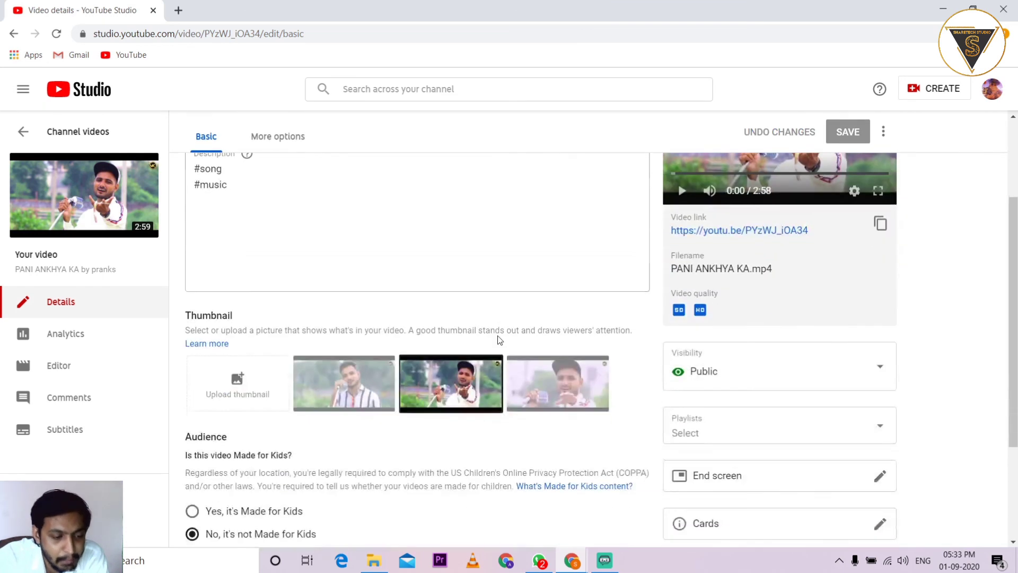
left_click(237, 380)
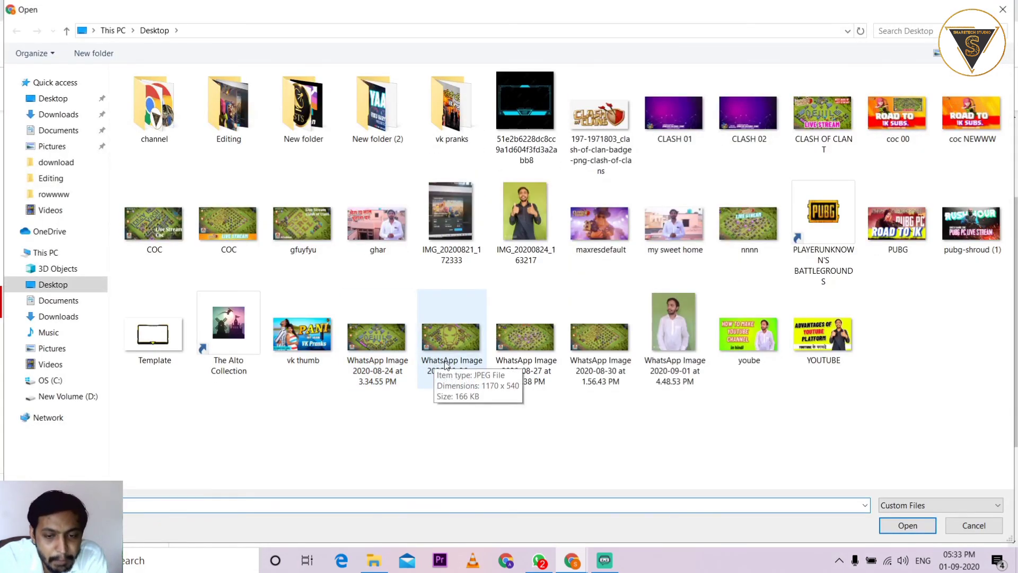
left_click(305, 344)
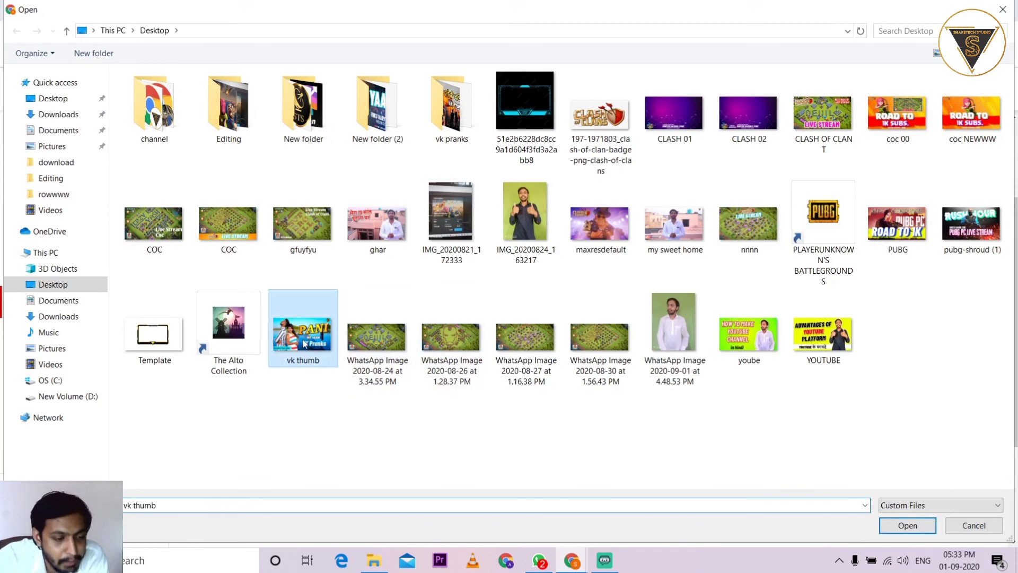
left_click(908, 525)
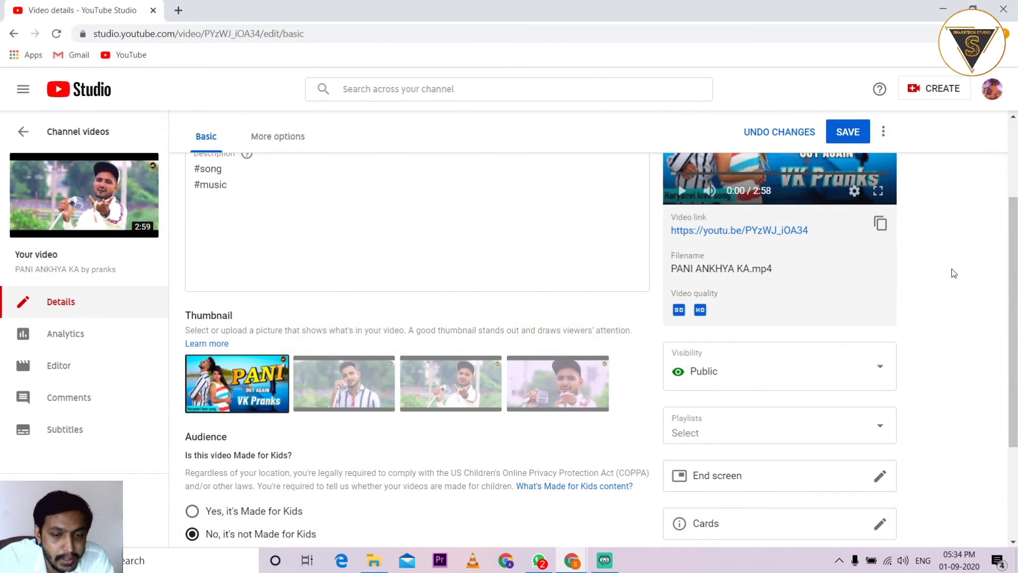
left_click(858, 128)
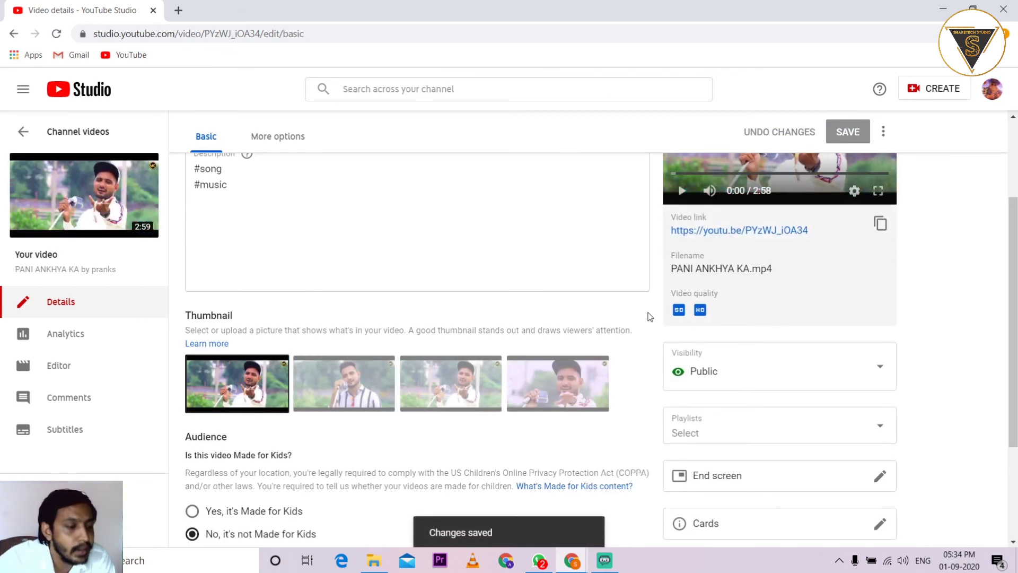
Return to the Channel videos list and check the video shows the PANI thumbnail and Public status
left_click(91, 97)
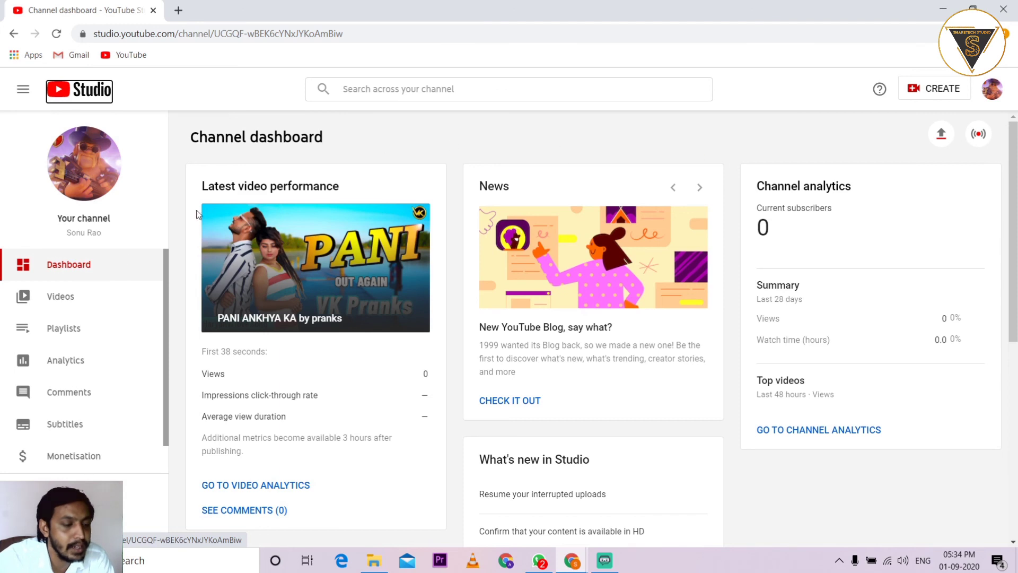
left_click(72, 298)
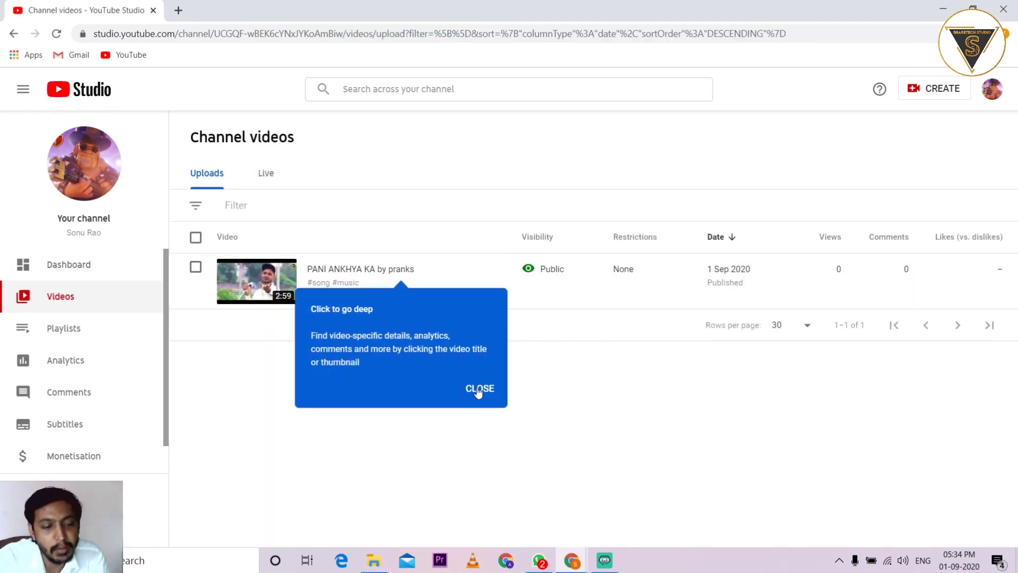
left_click(479, 390)
left_click(266, 165)
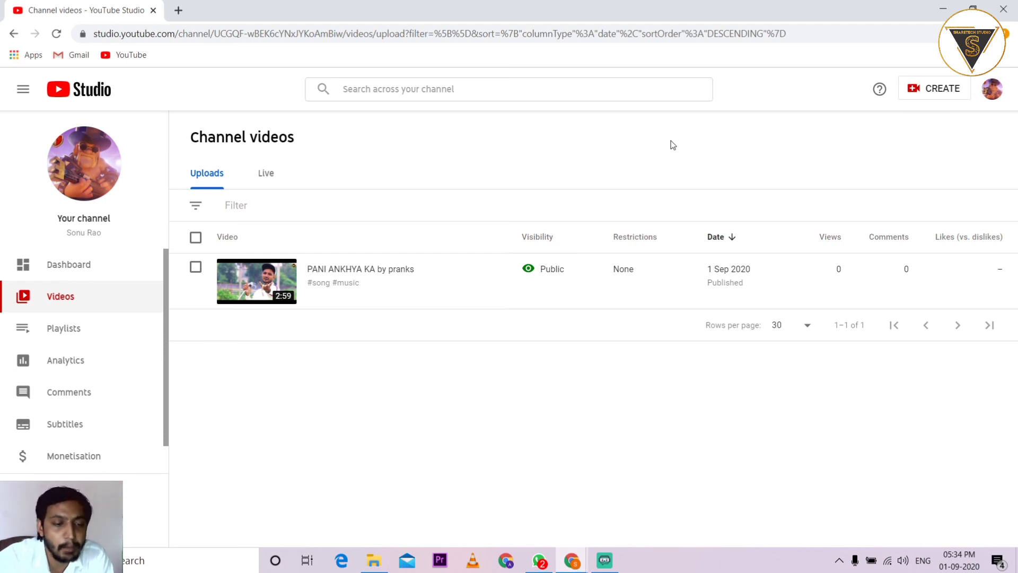
Minimize Chrome and refresh the Windows desktop
left_click(943, 9)
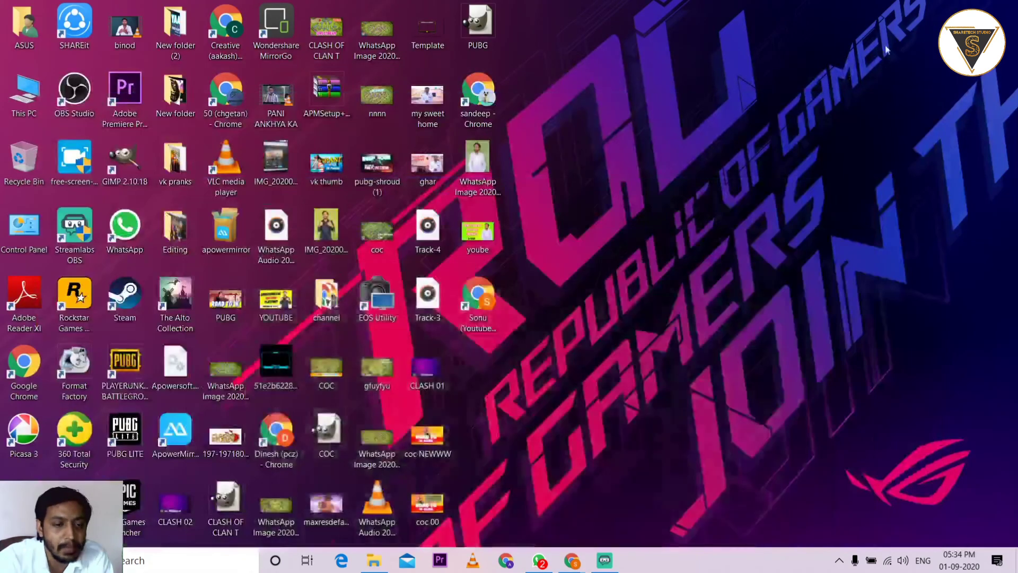
right_click(599, 97)
left_click(617, 137)
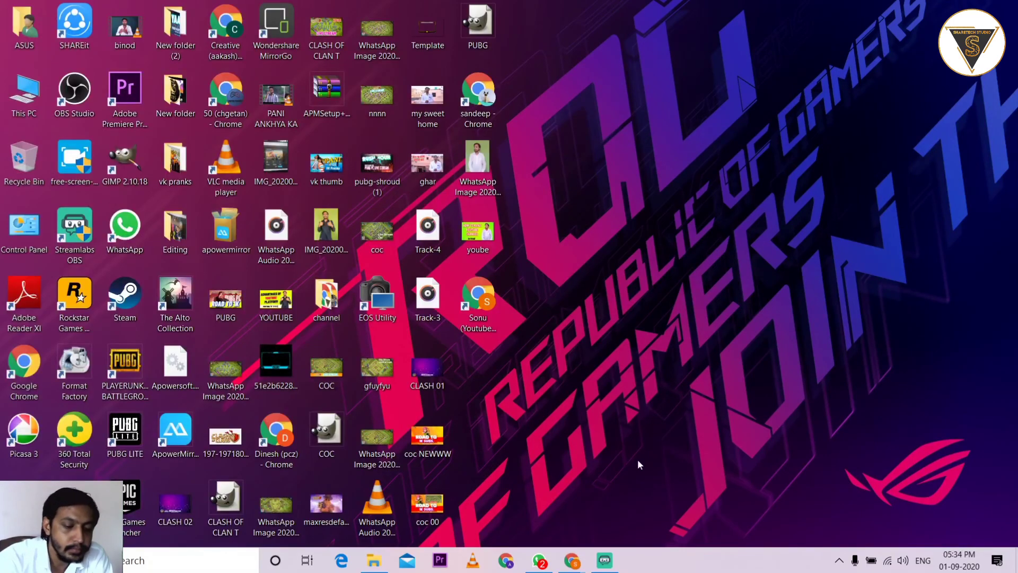